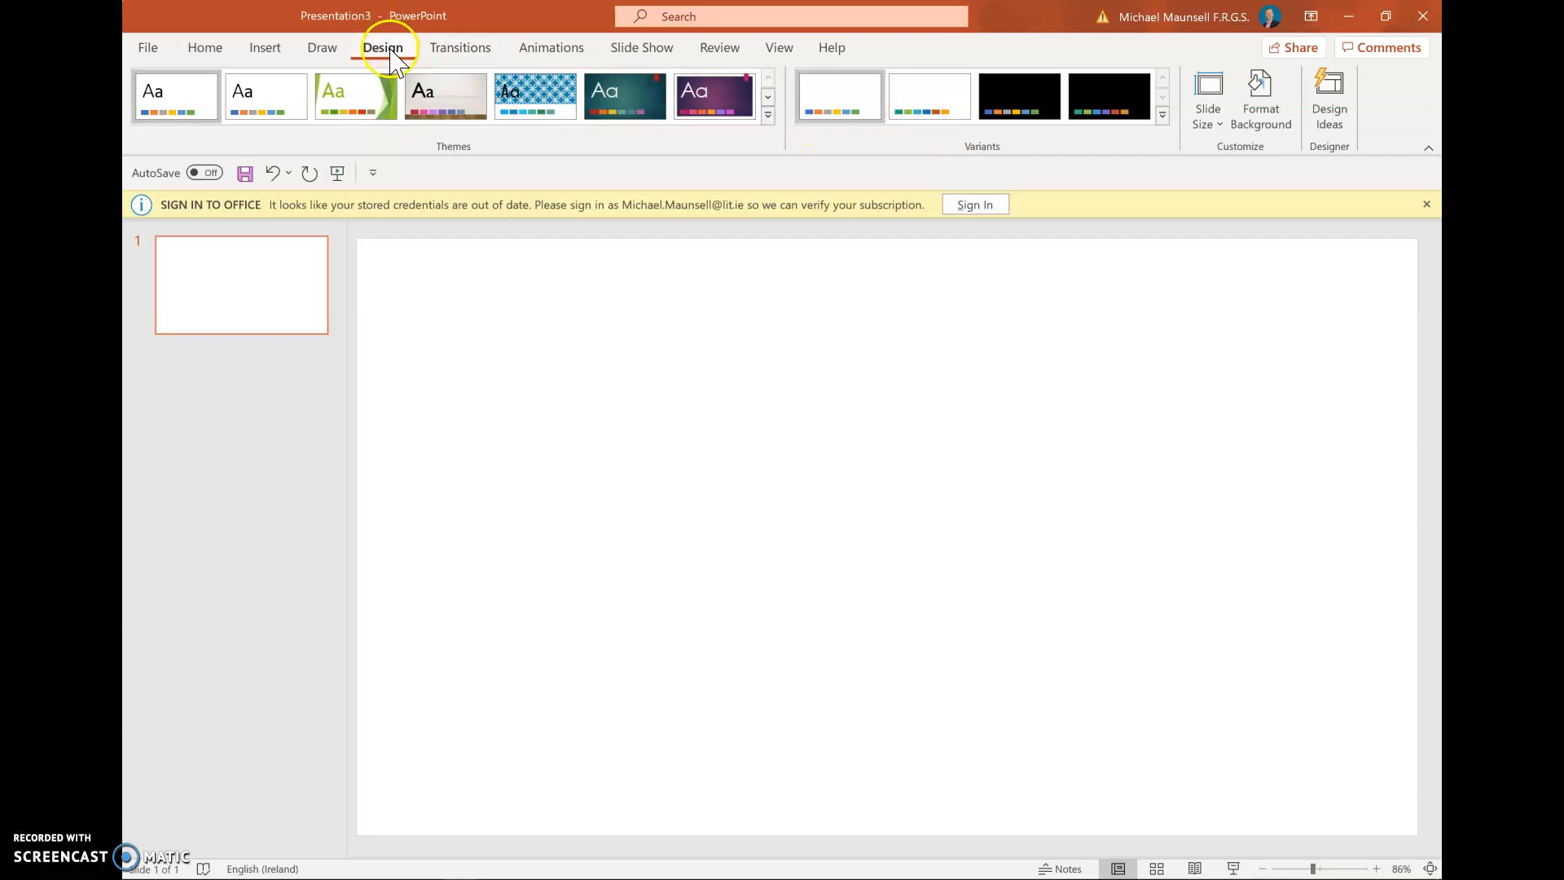
Open the Slide Size choices on the Design tab of the new blank presentation
click(1213, 126)
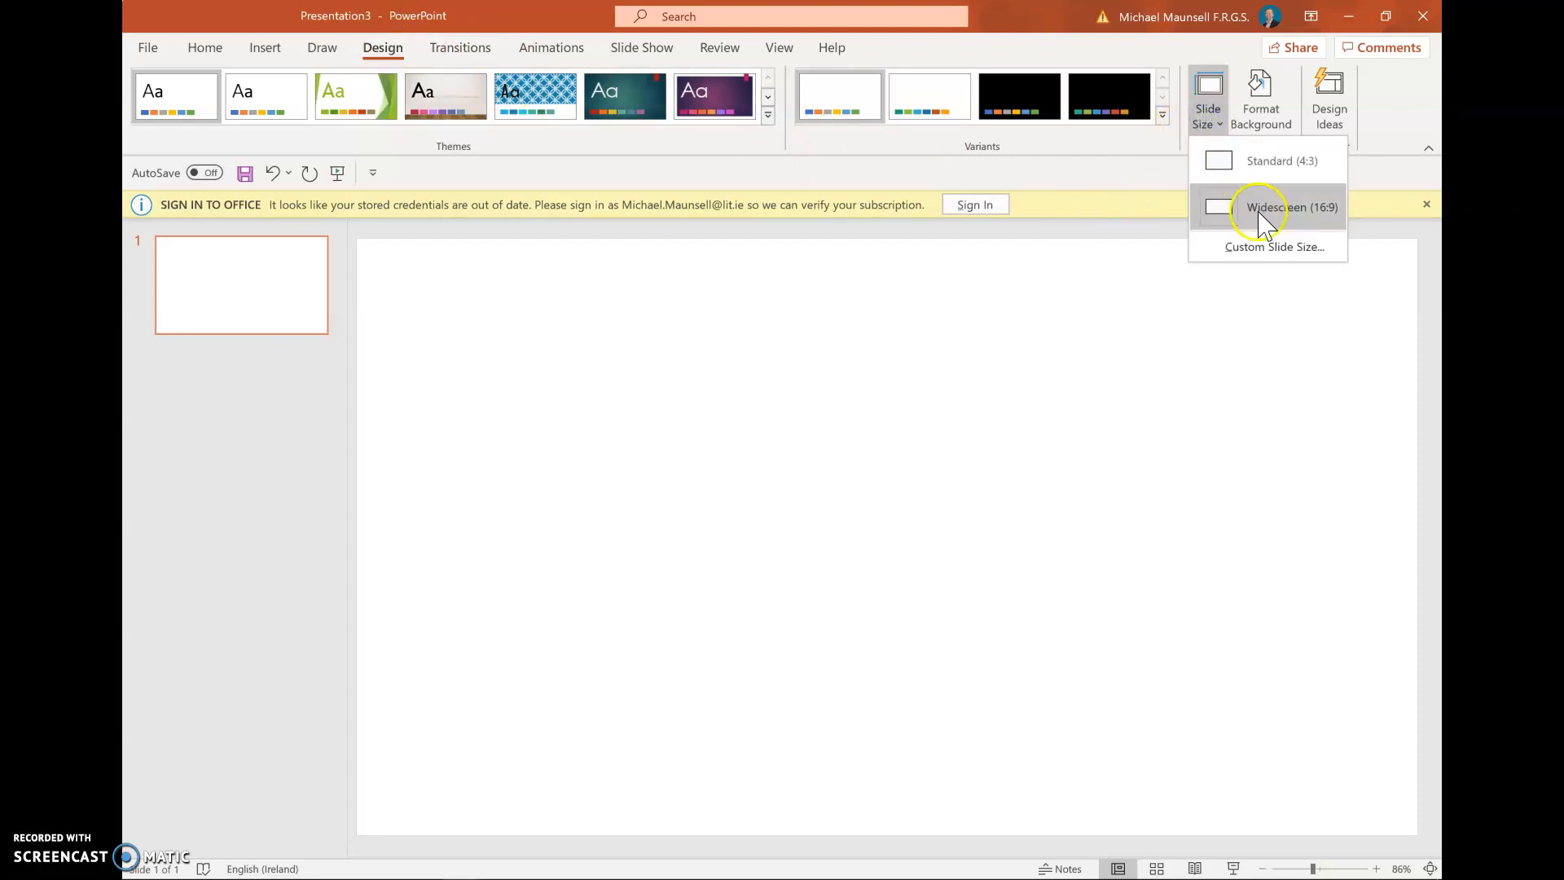
Set the slide size to A3 Paper in portrait orientation, applied with Maximize scaling
click(1264, 244)
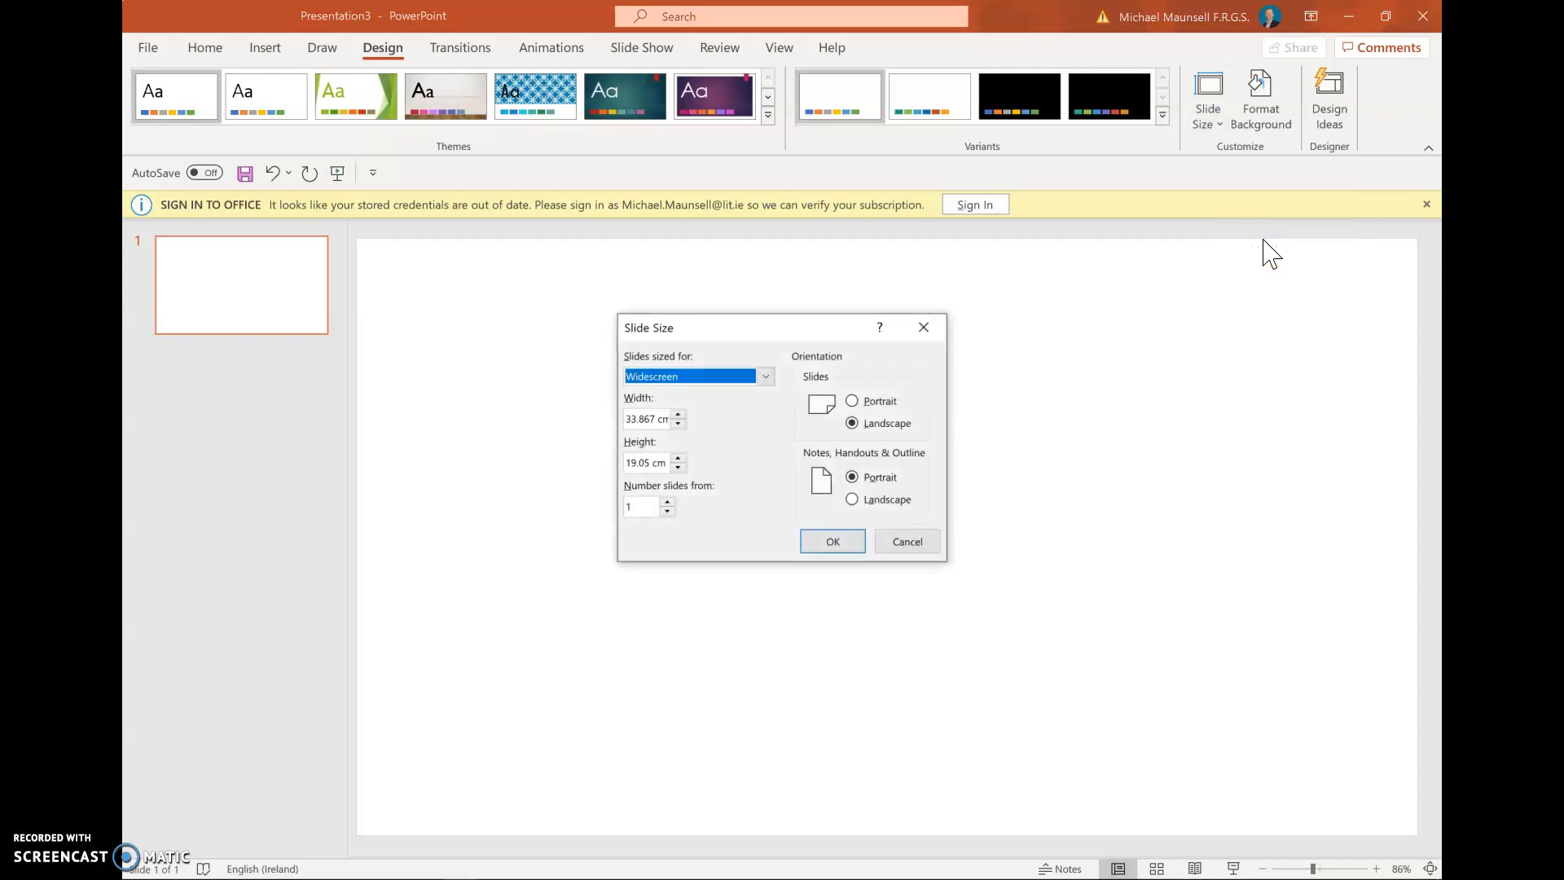
click(766, 379)
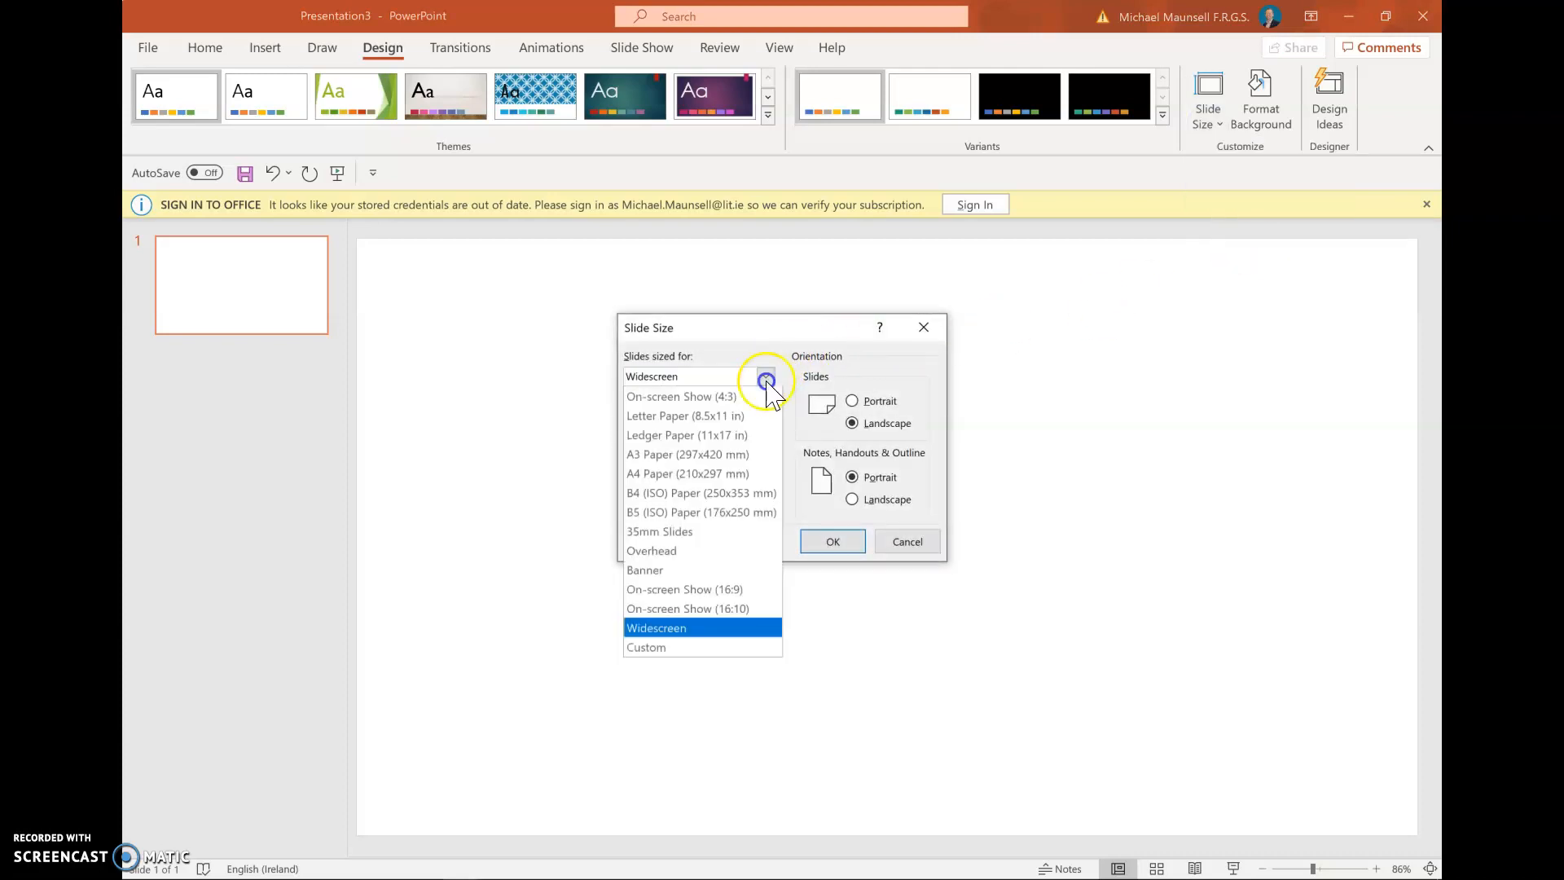
click(678, 455)
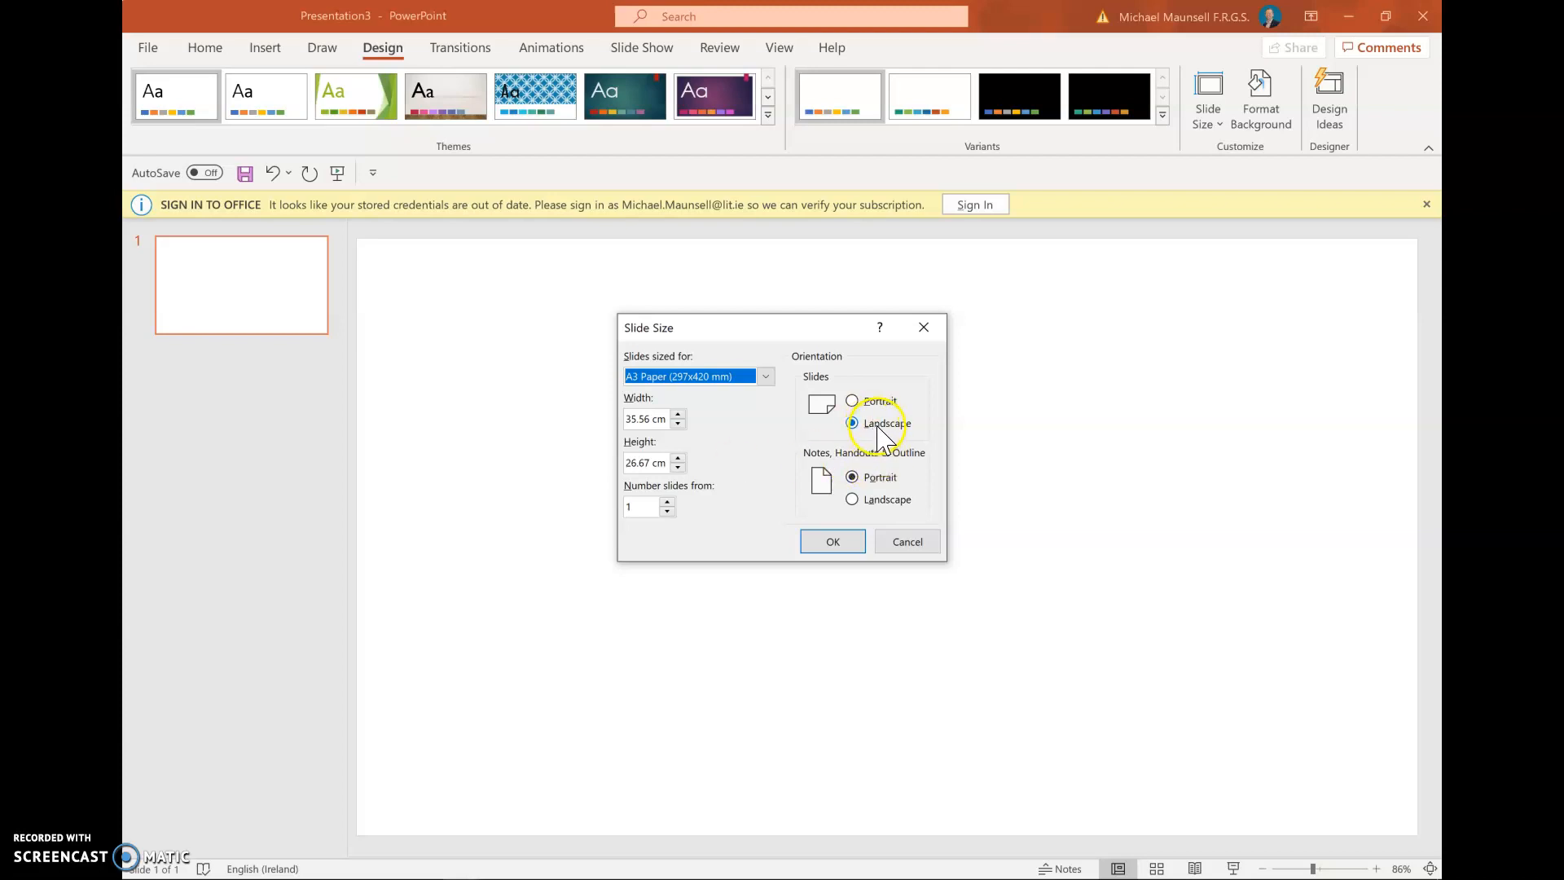
click(853, 403)
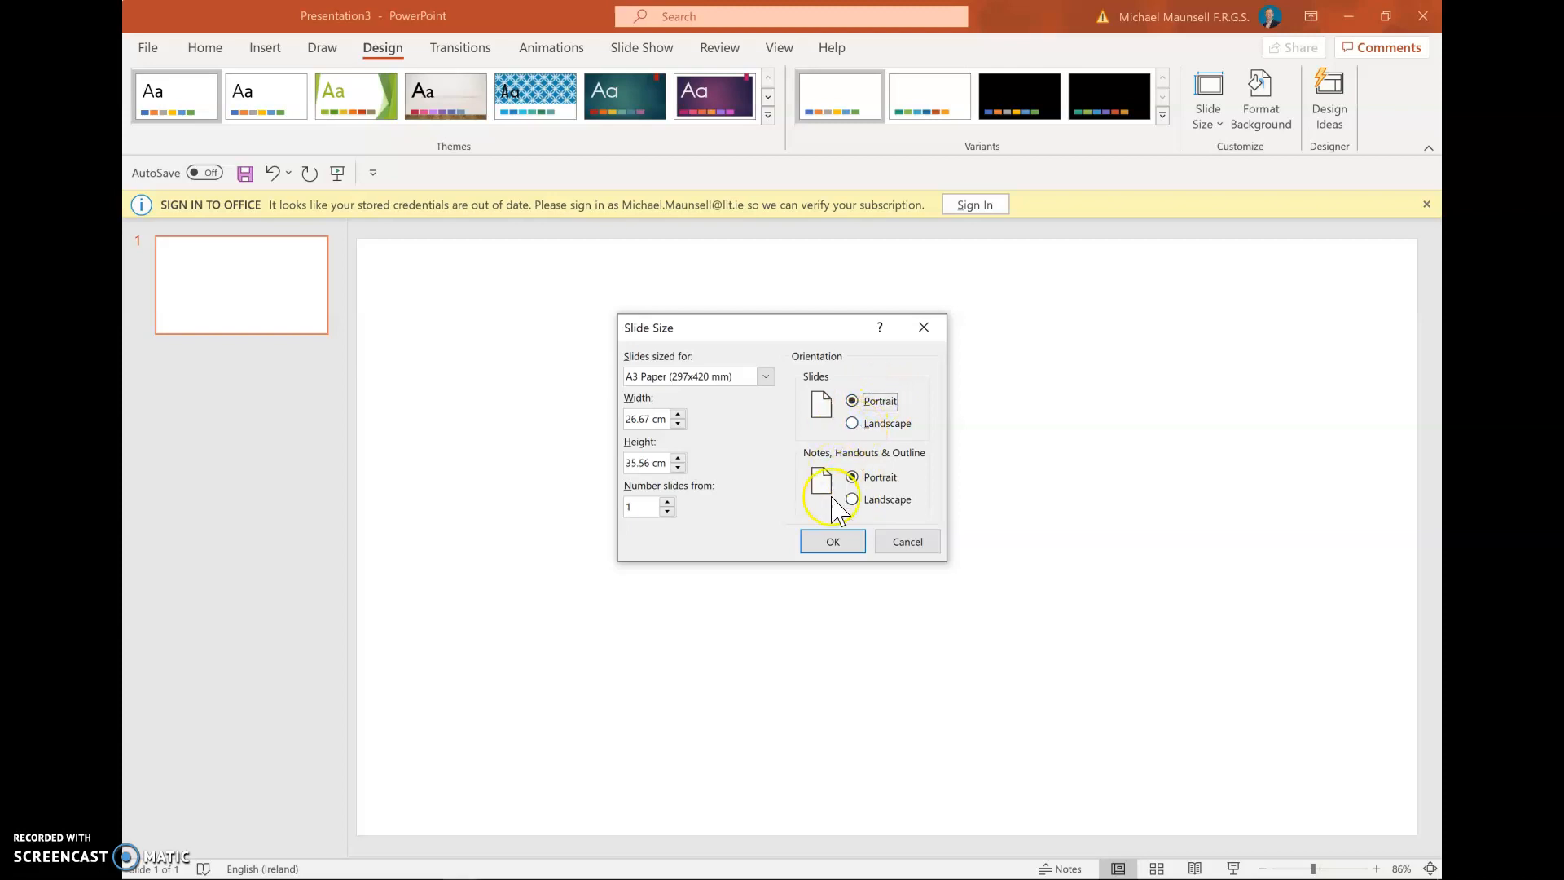
click(824, 546)
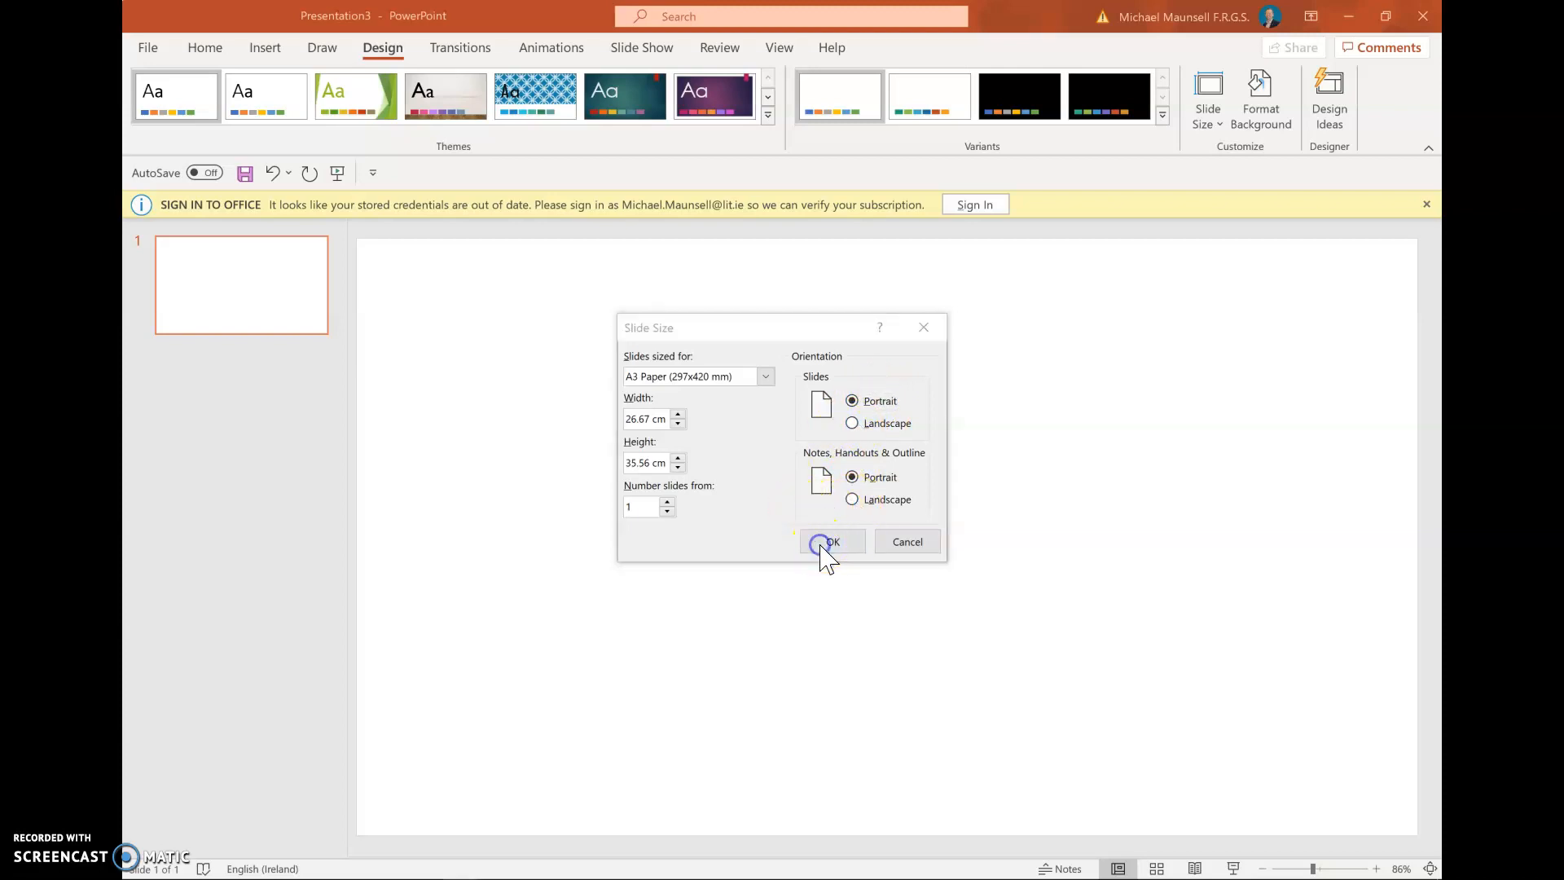
click(702, 462)
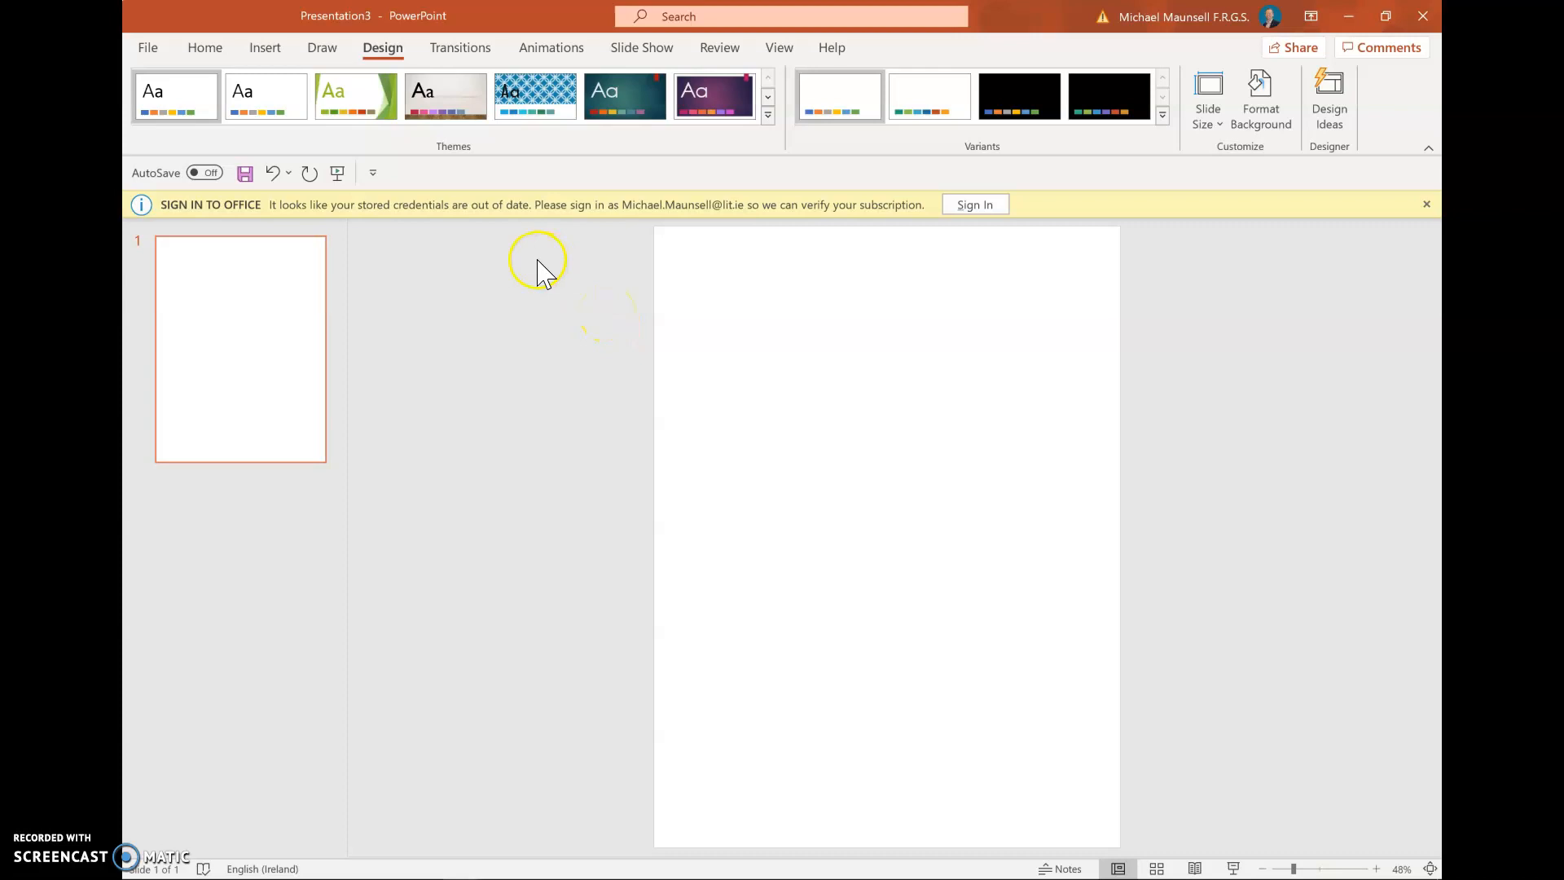
Draw a text box at the top of the slide and type the title 'Fox Vulpes Vulpes'
click(265, 47)
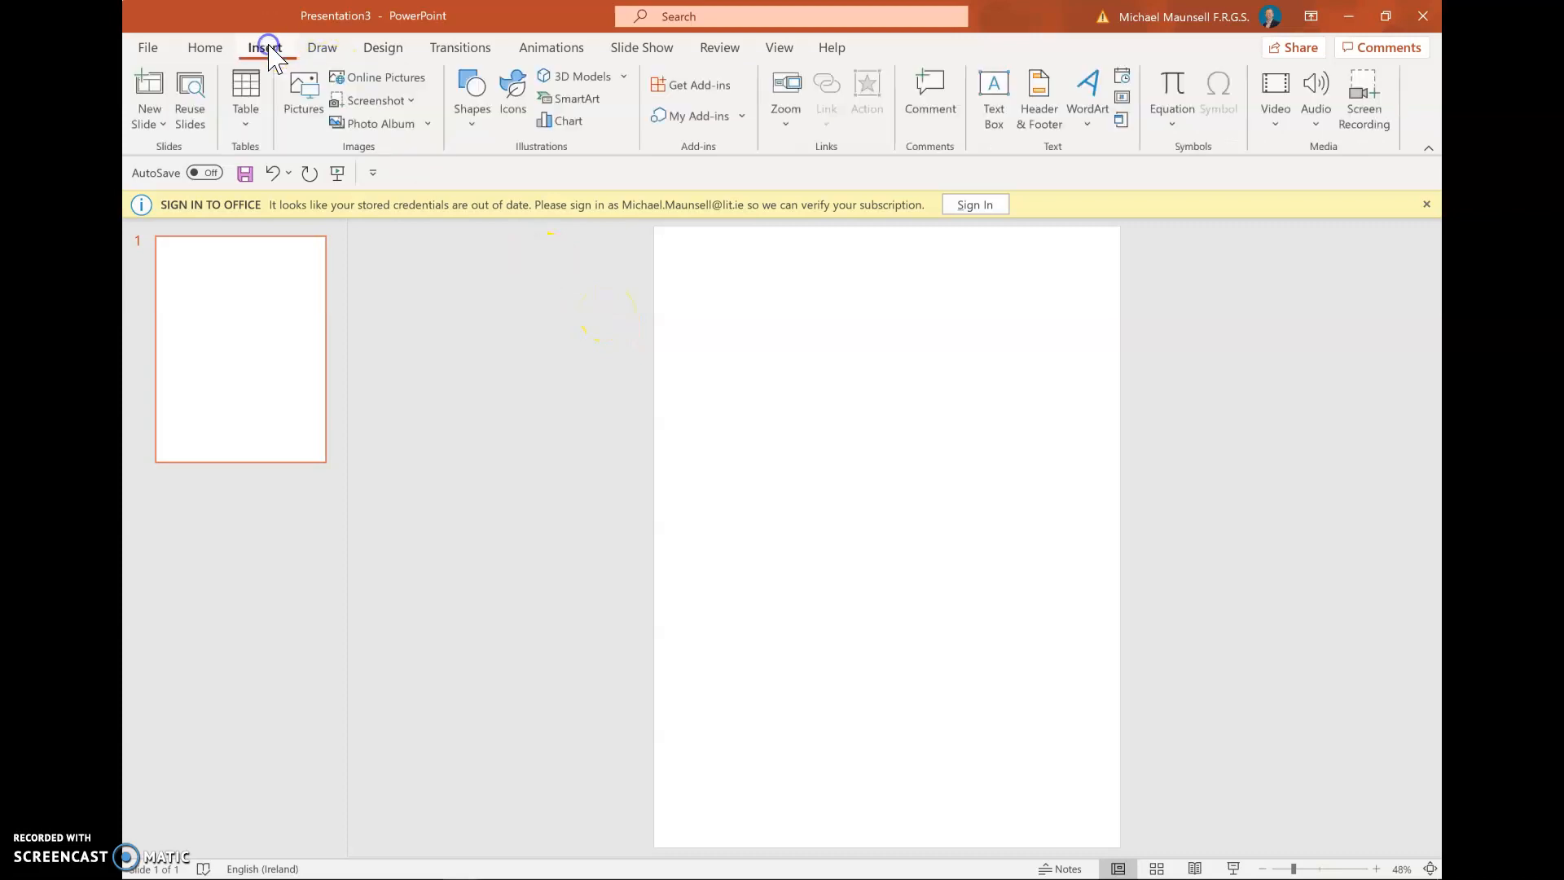
click(205, 49)
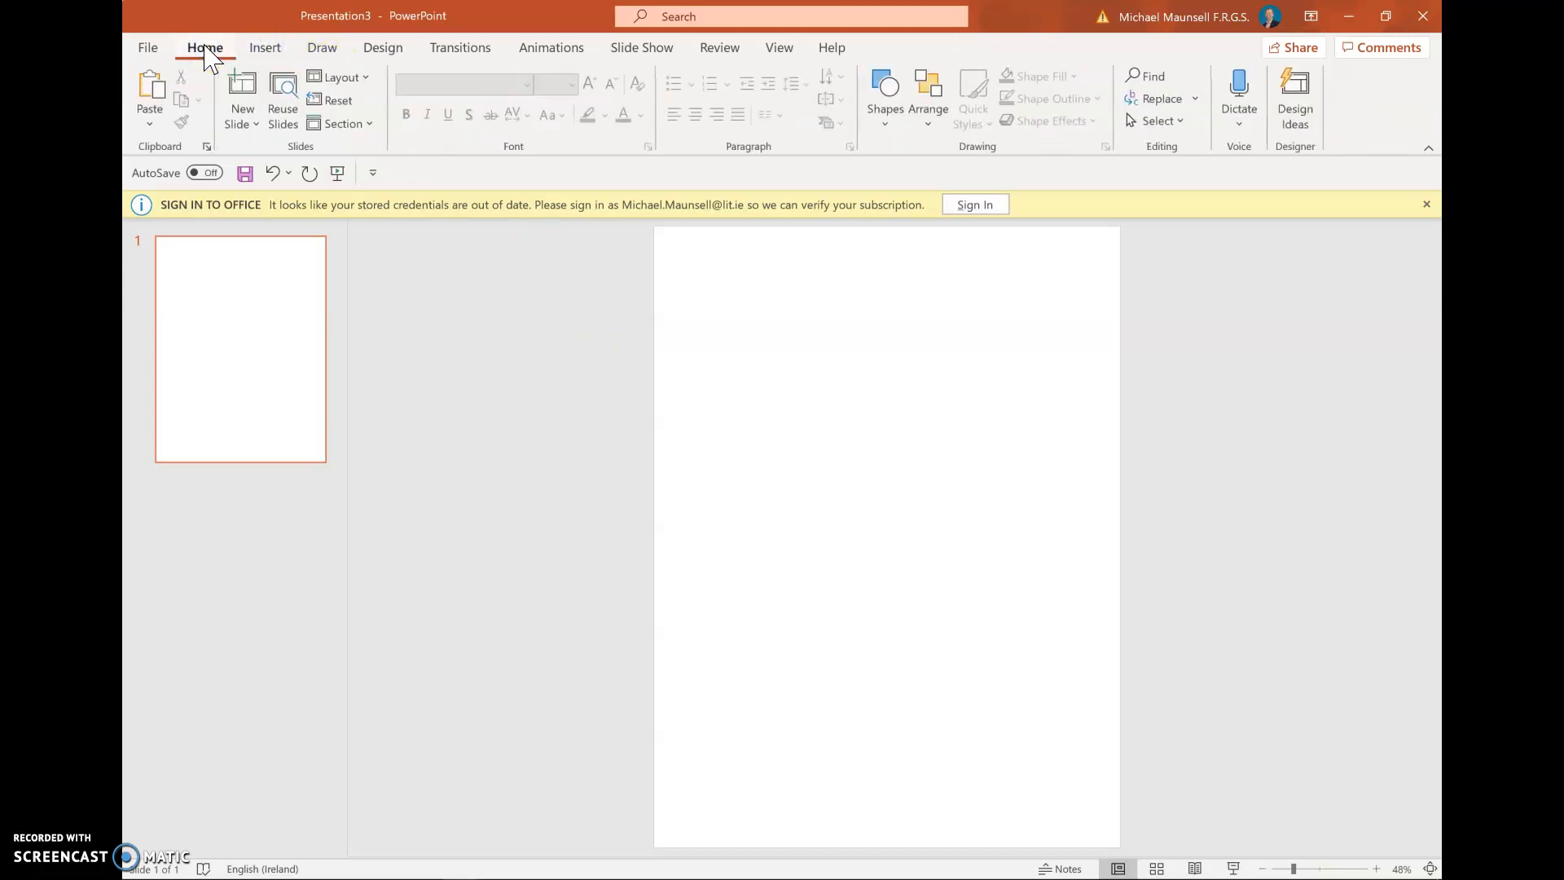
click(266, 48)
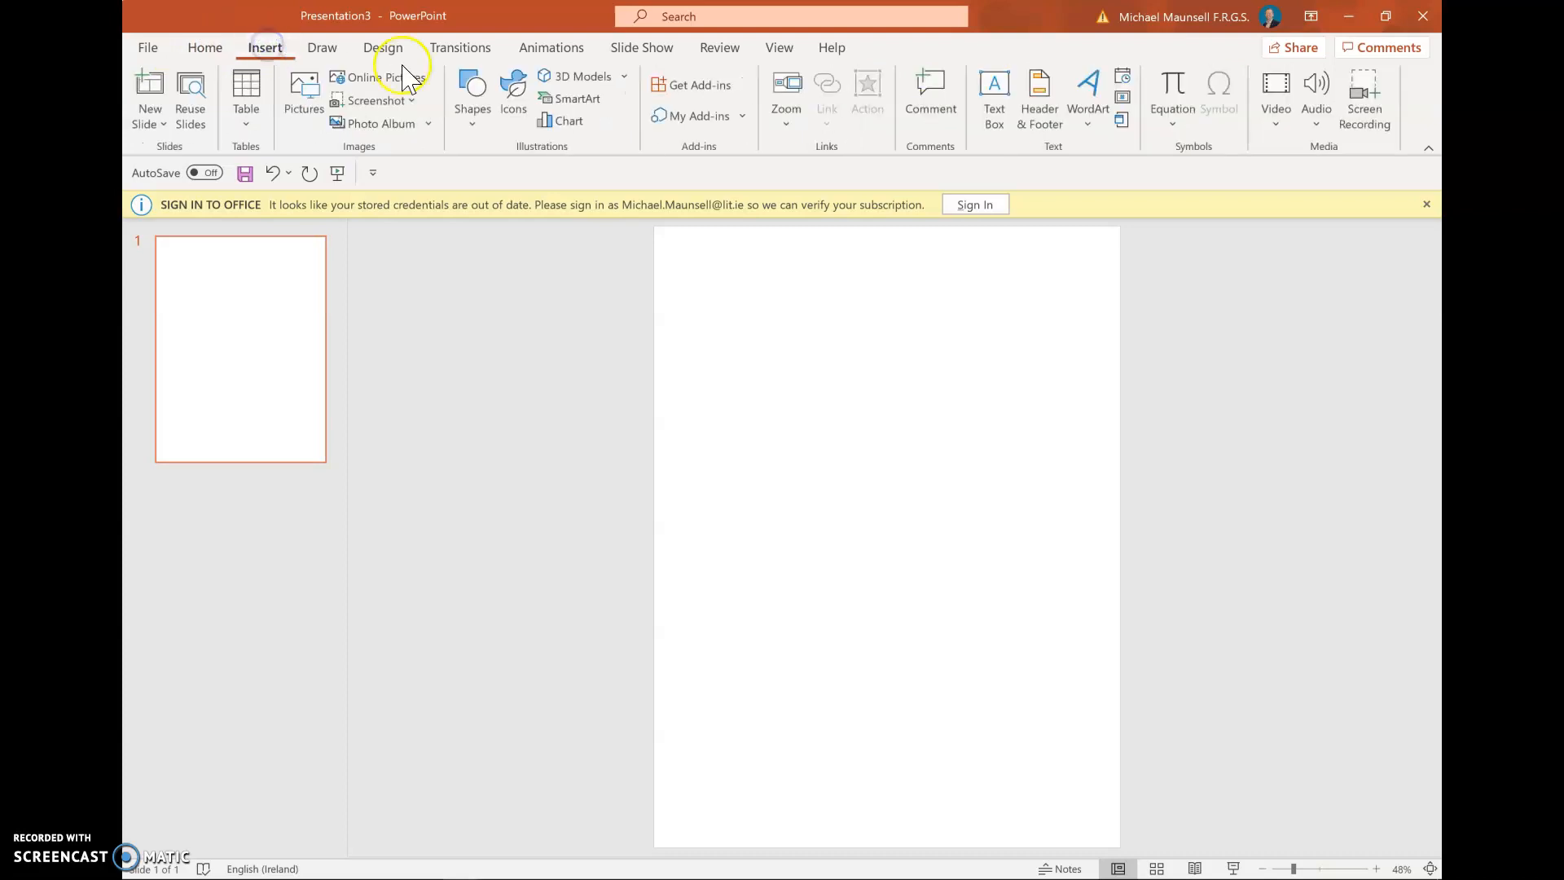
click(995, 118)
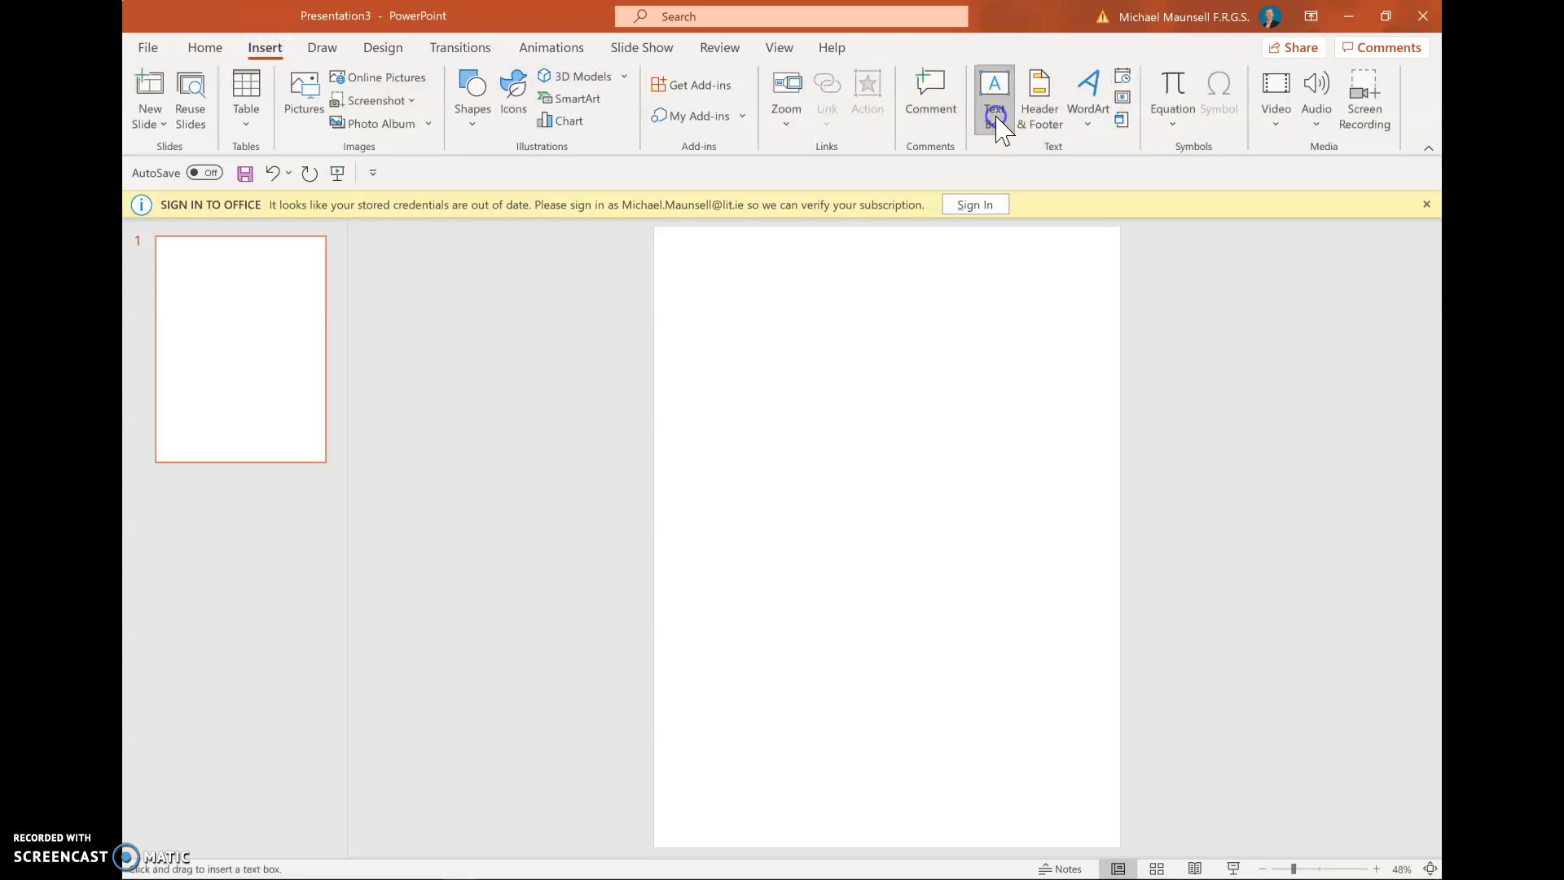
drag(738, 263, 998, 304)
text(Fox)
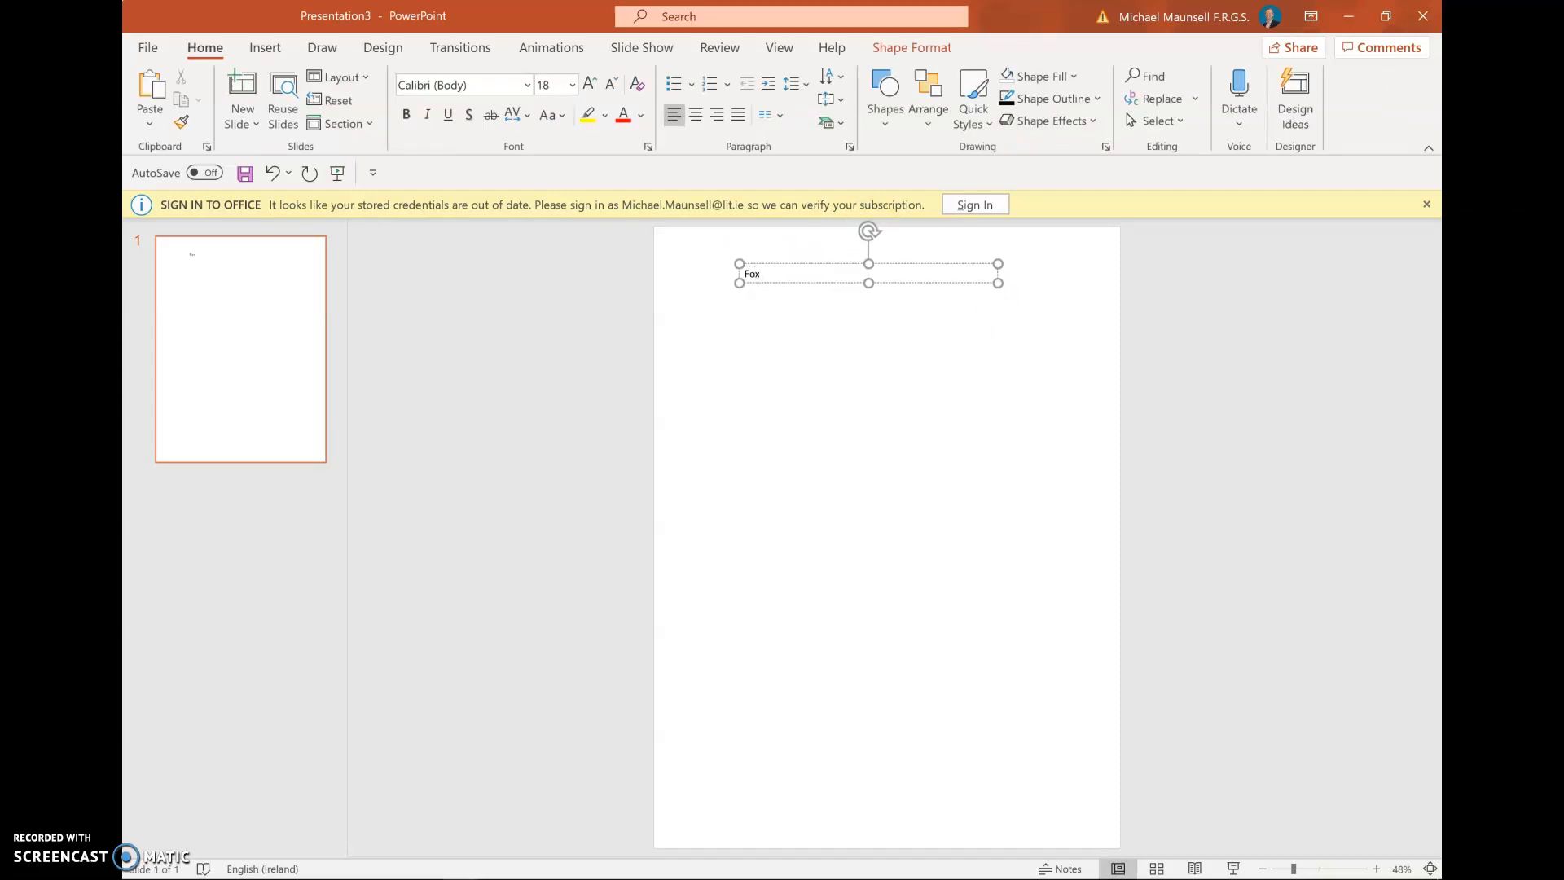
text( Vulpes vulpes)
key(Return)
Centre the text box's text and add a second line with the student ID and name
click(810, 290)
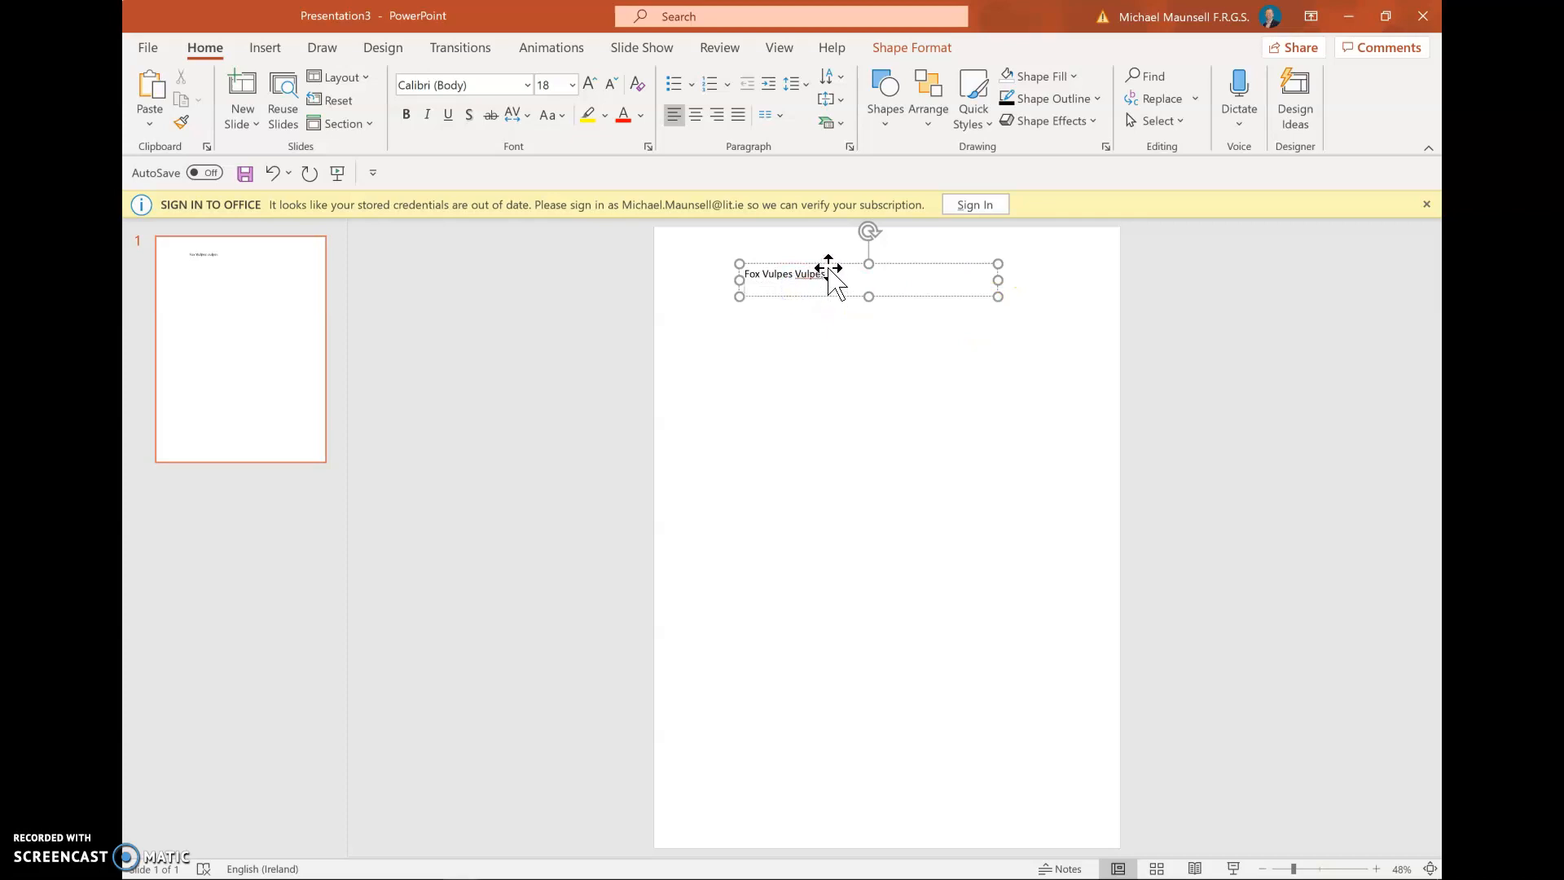
click(829, 269)
click(686, 120)
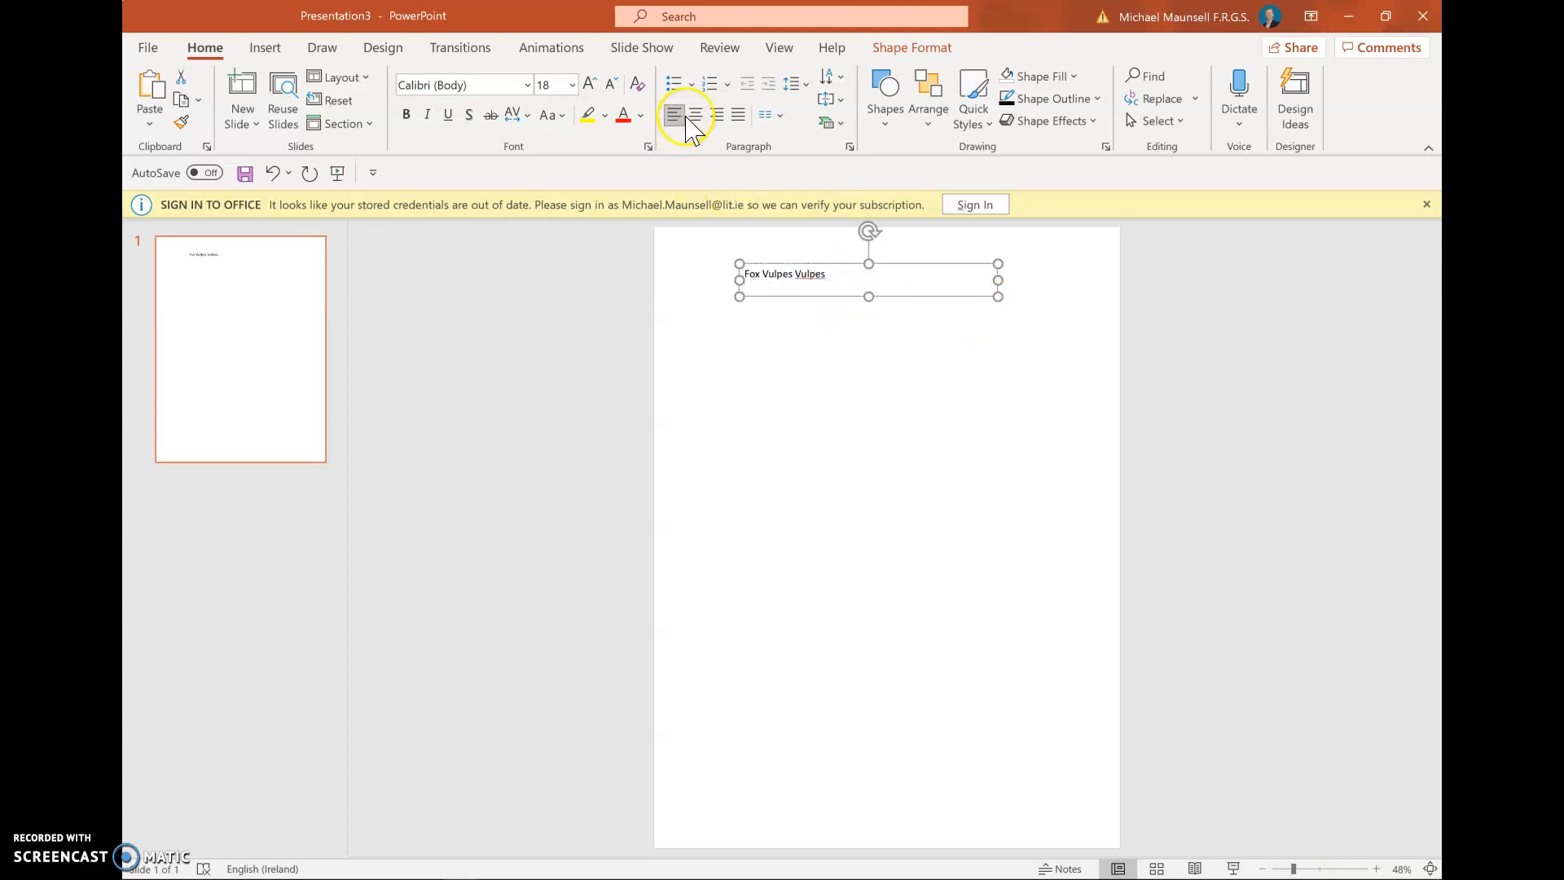
click(694, 115)
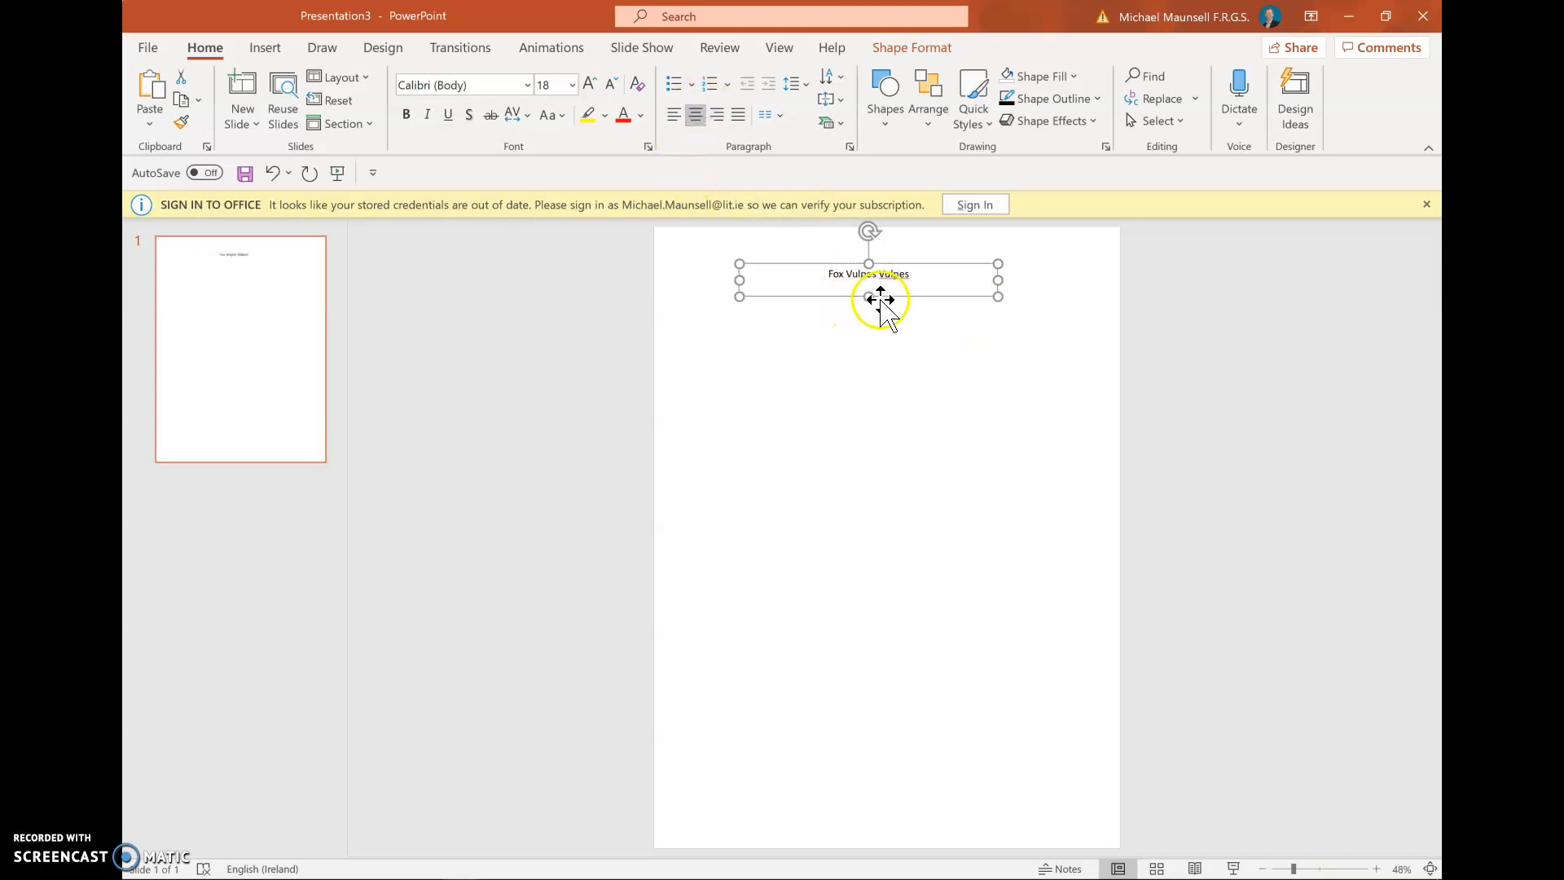
click(906, 274)
key(Return)
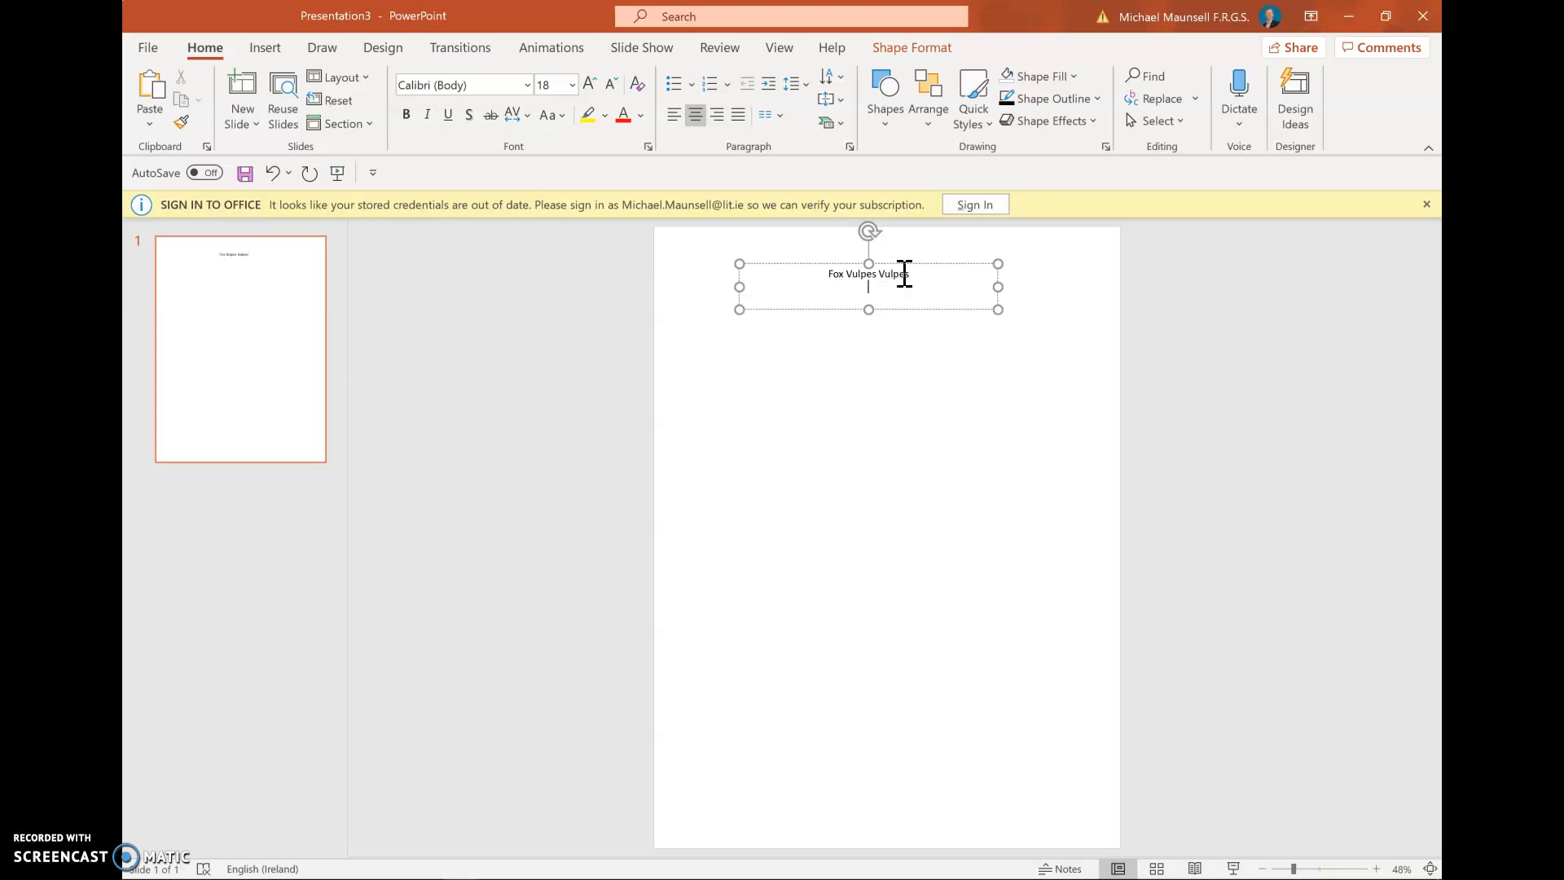
Make 'Fox' bold, italicise 'Vulpes Vulpes', and set the title line to 44 pt
double_click(831, 272)
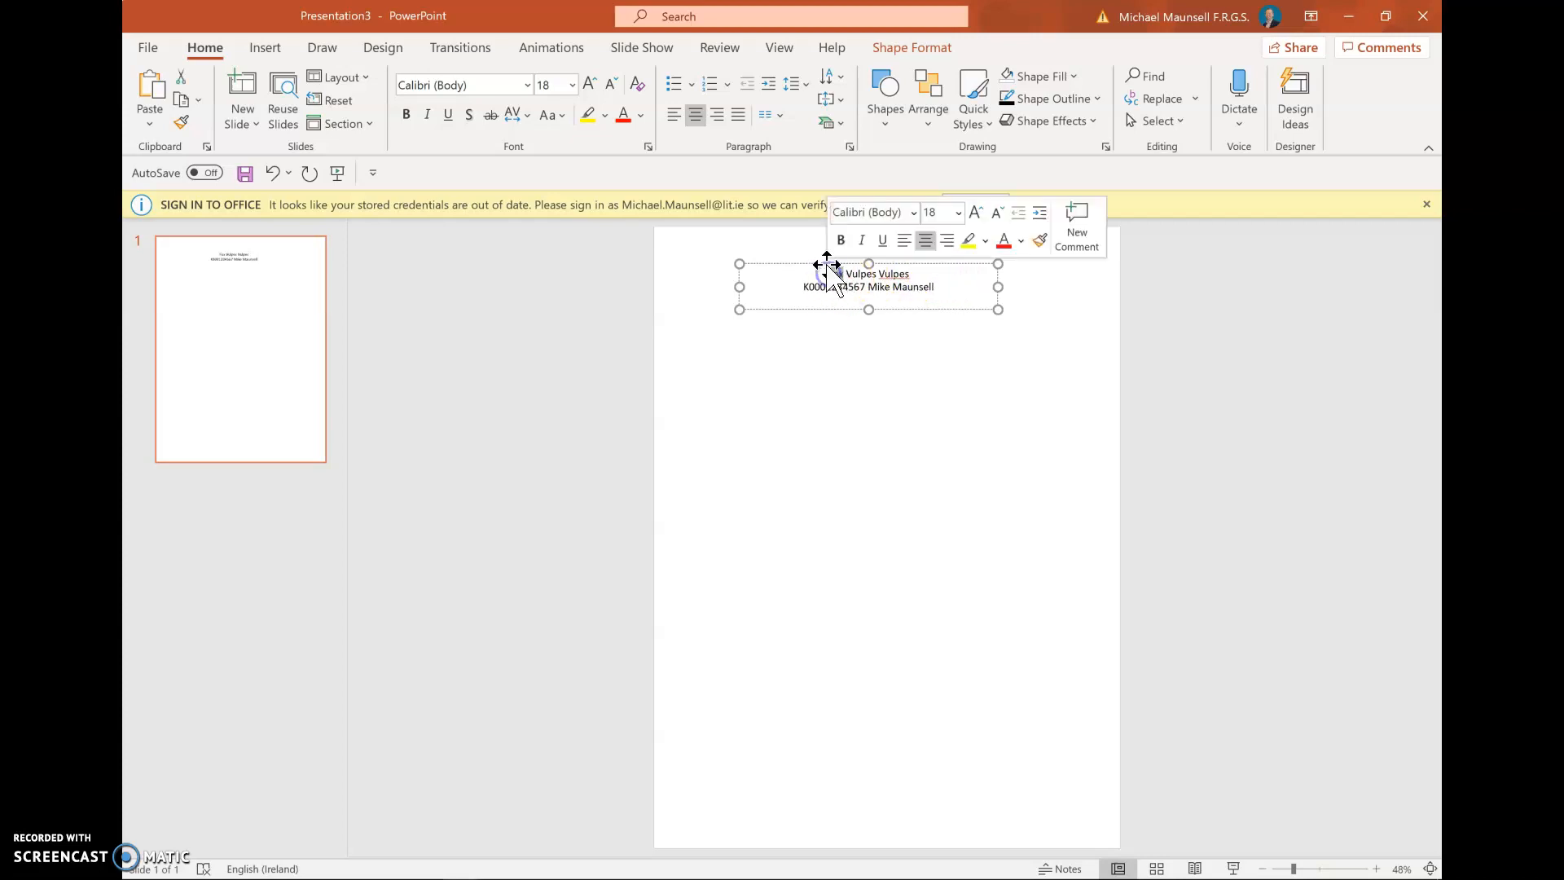
click(839, 242)
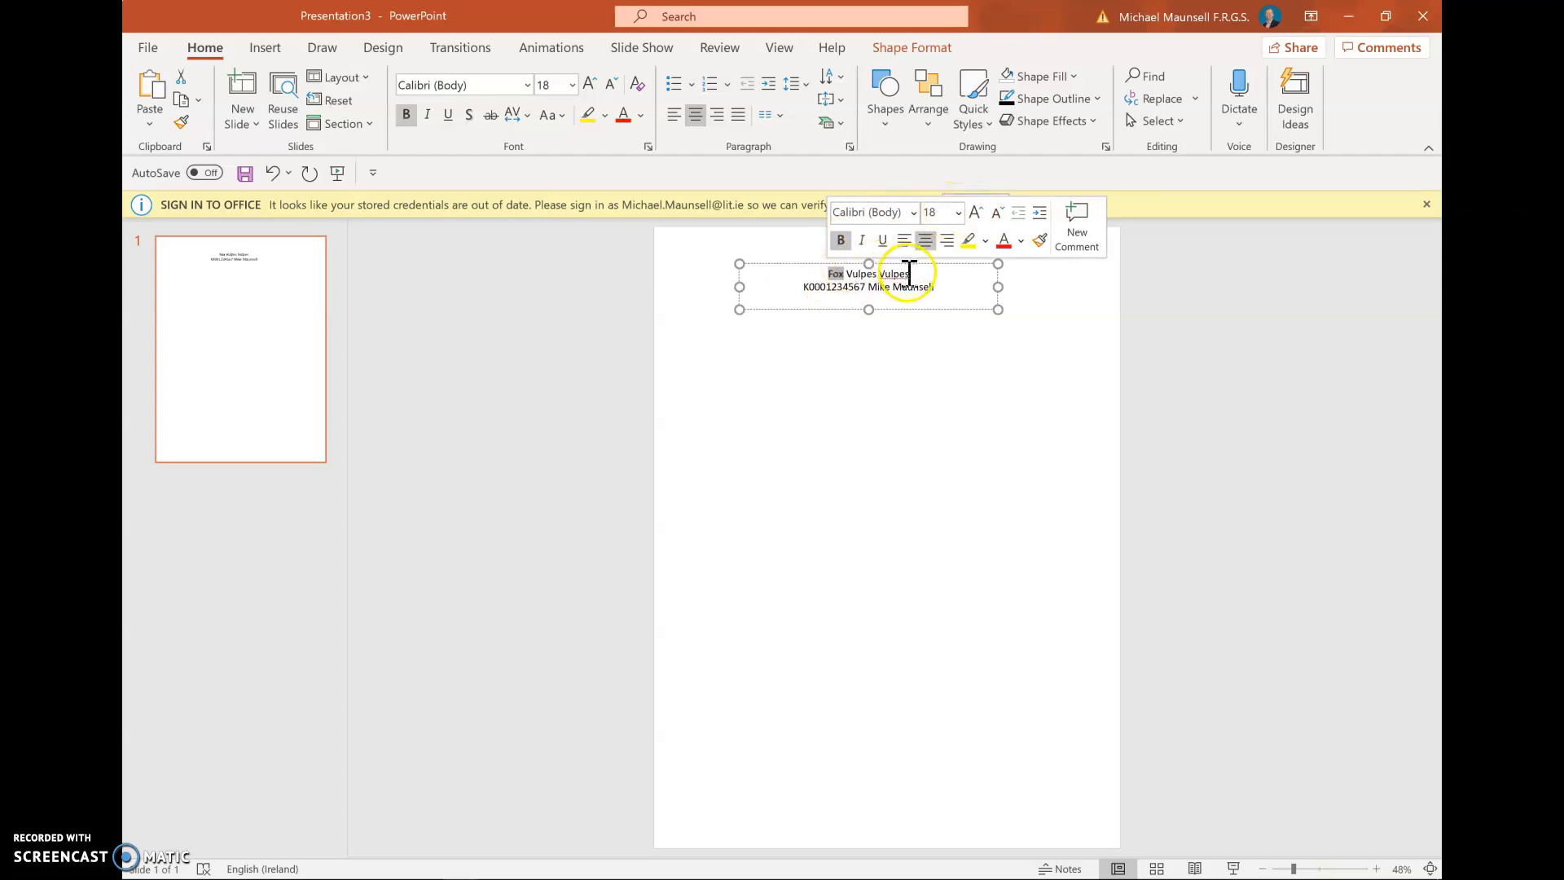
drag(911, 275, 854, 277)
click(887, 245)
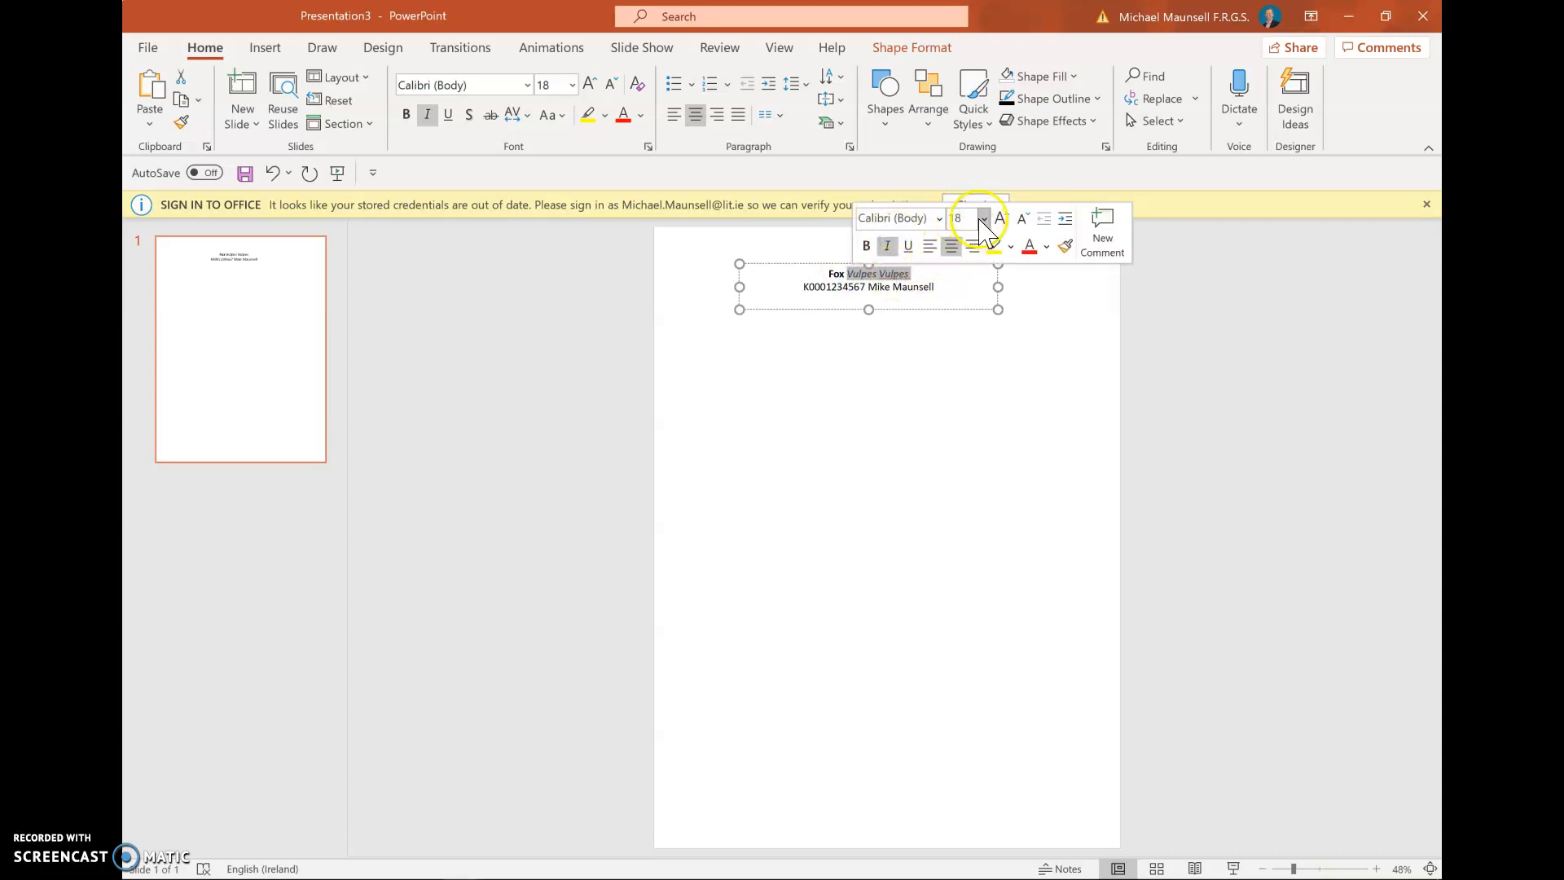
click(922, 291)
drag(919, 275, 826, 274)
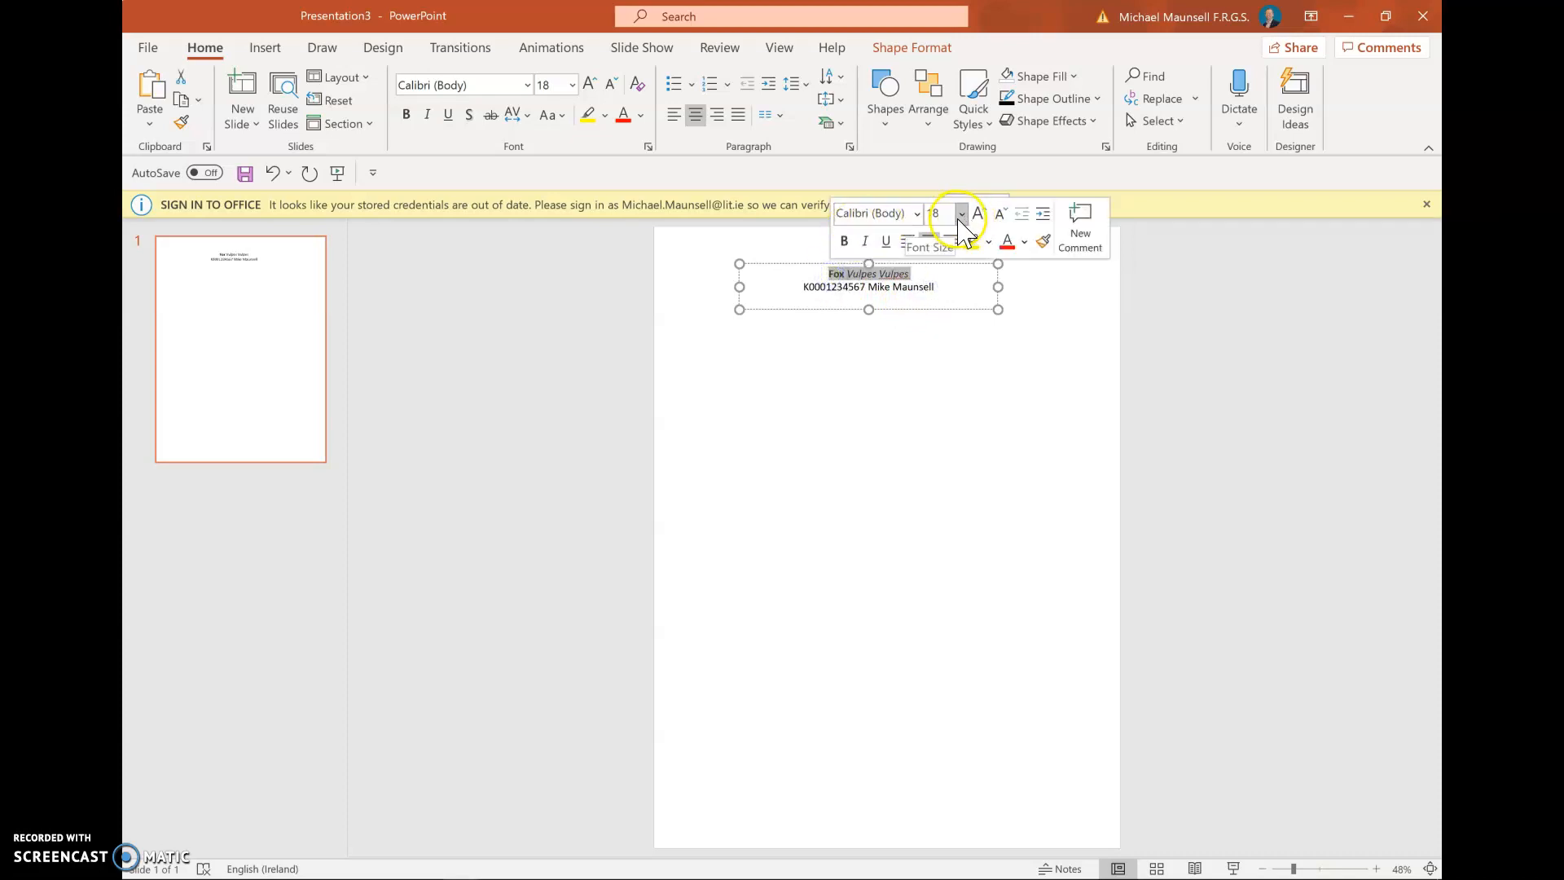
click(961, 215)
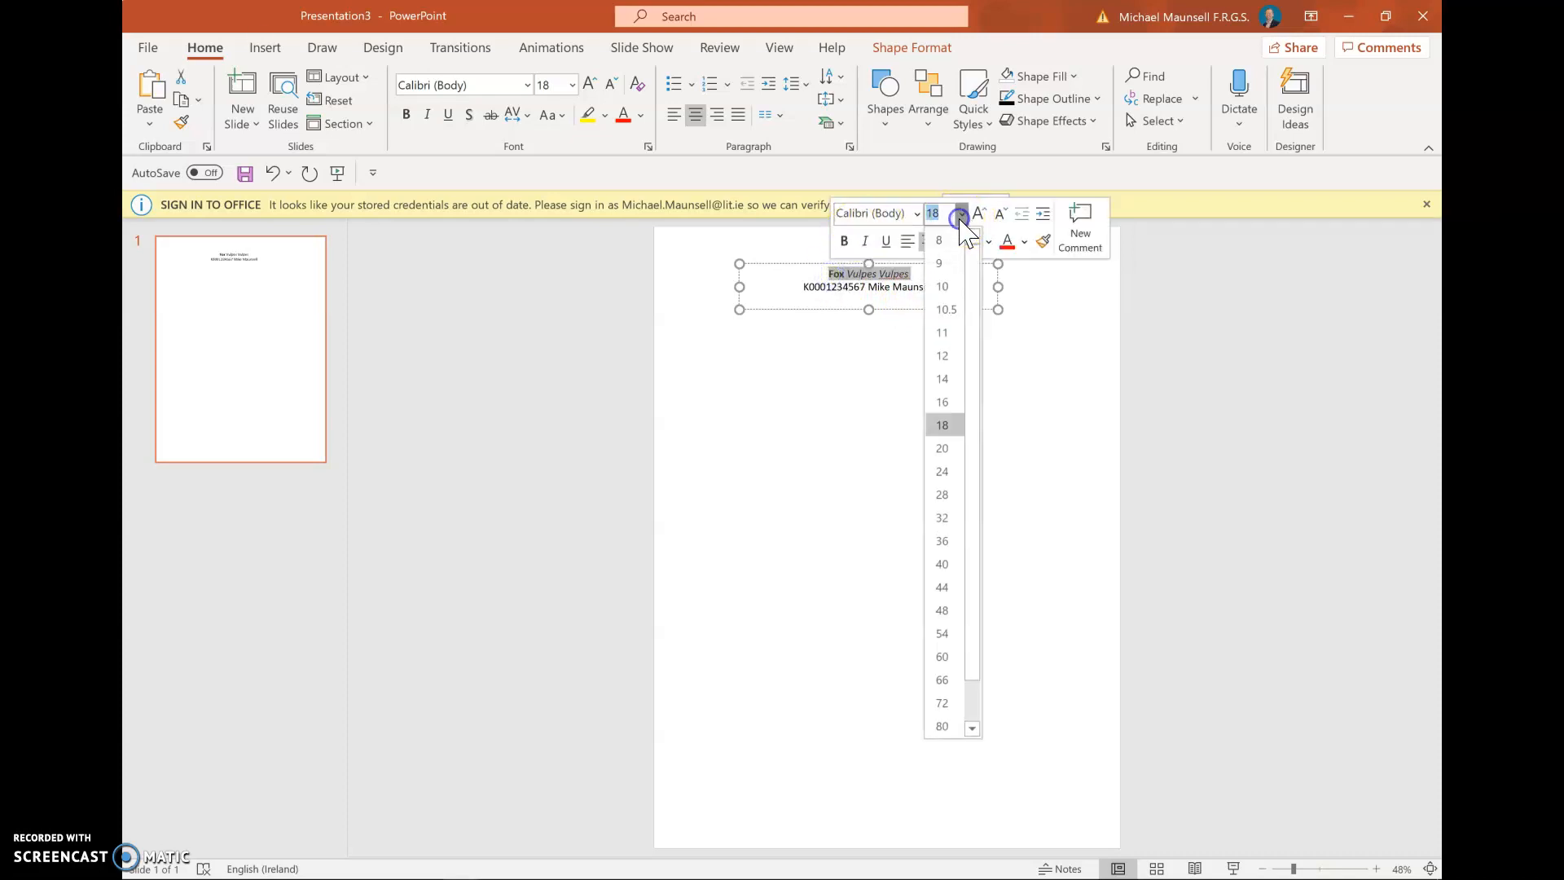
click(942, 588)
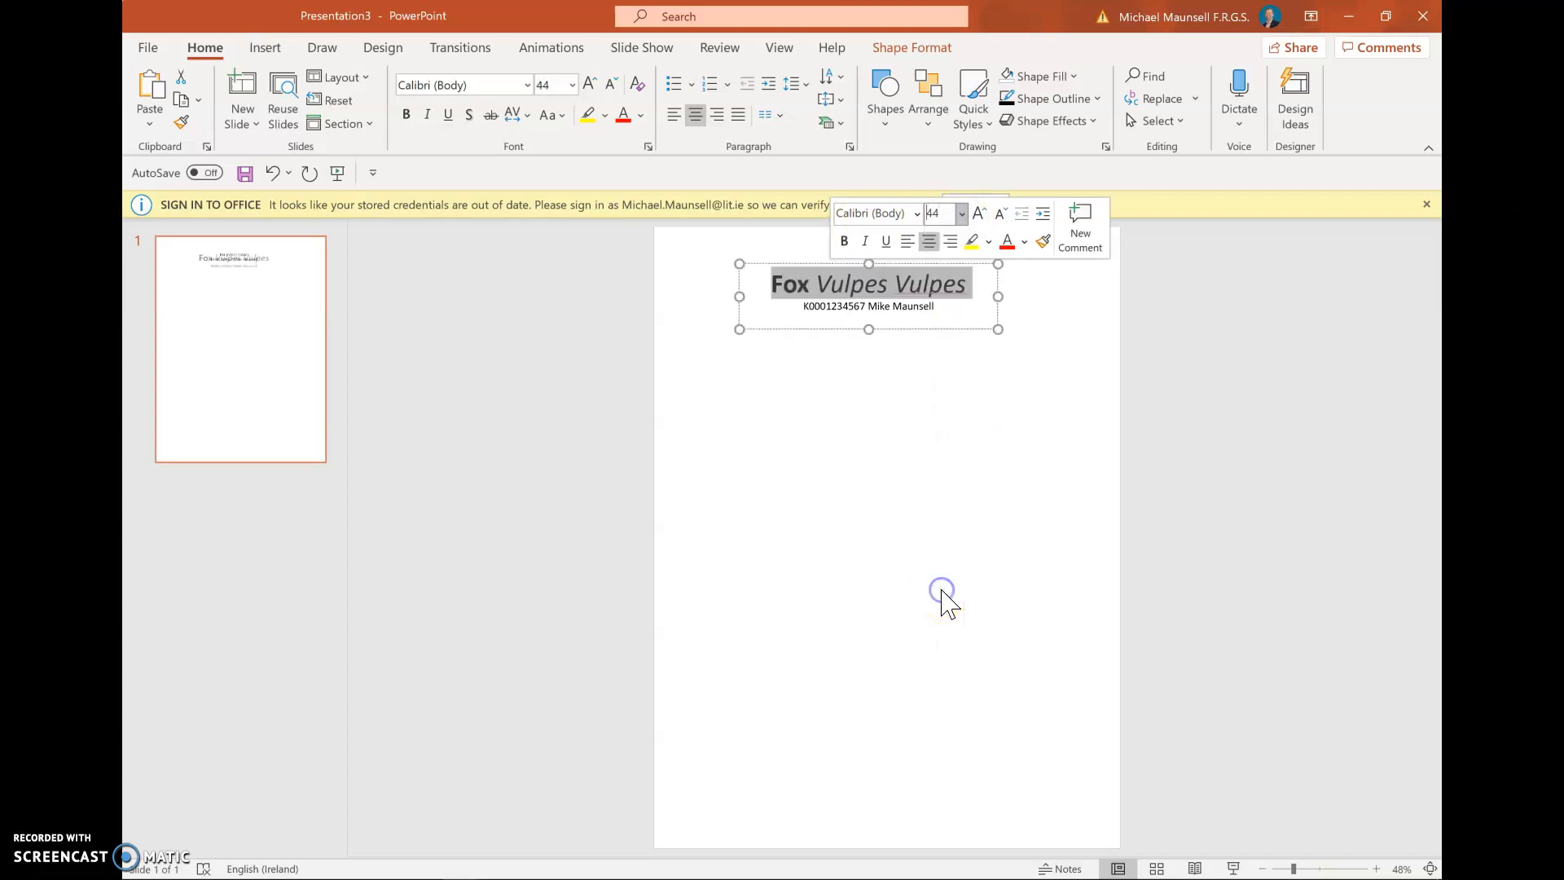
click(937, 440)
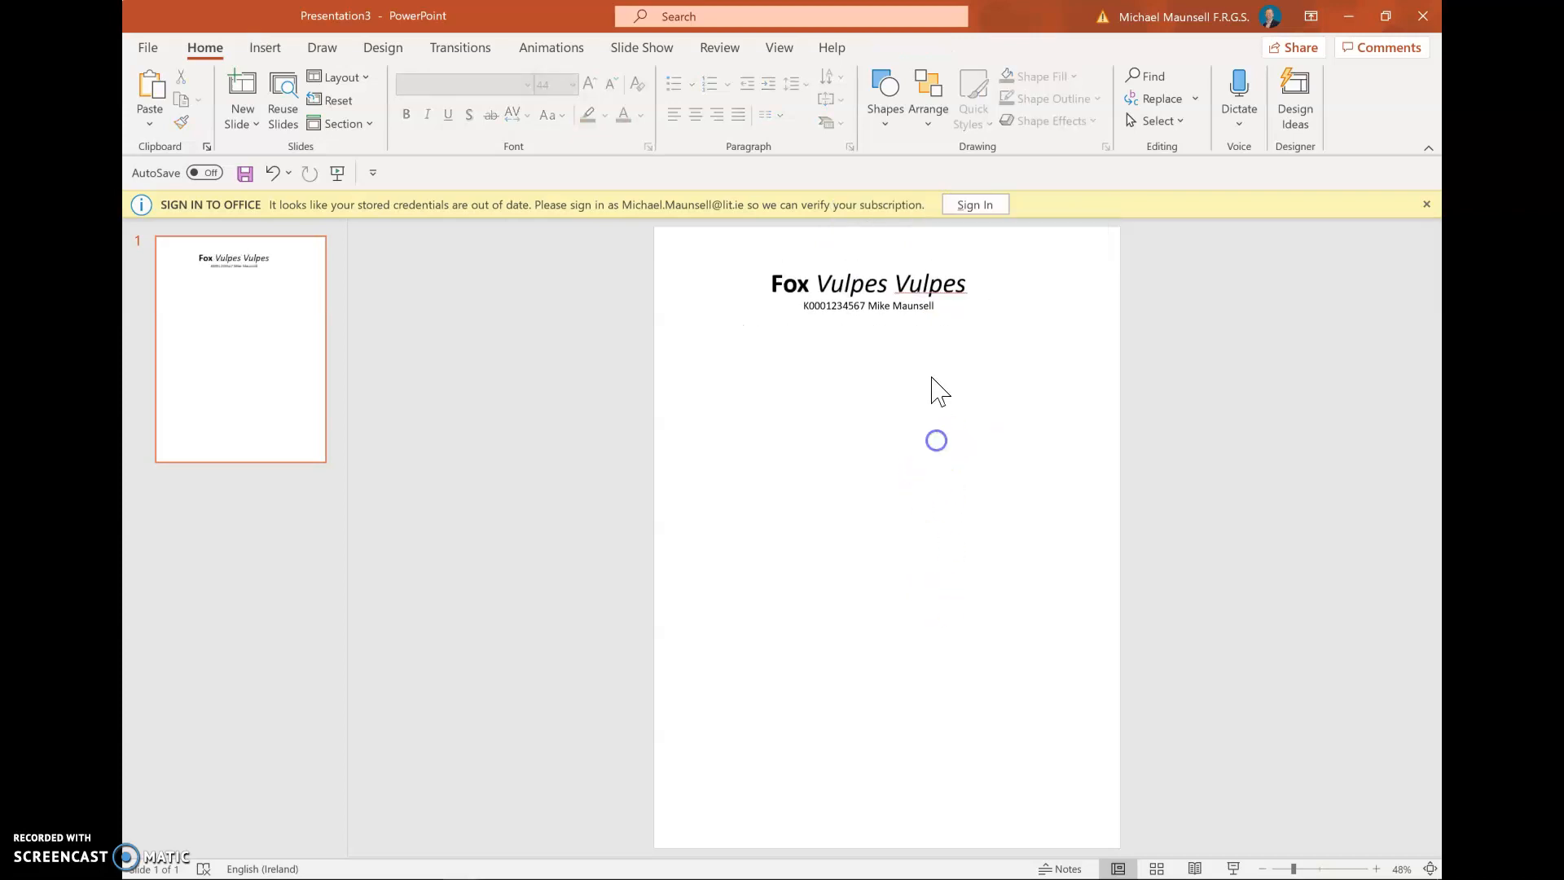
Lowercase the second 'vulpes' and set the ID and name line to 20 pt
click(913, 282)
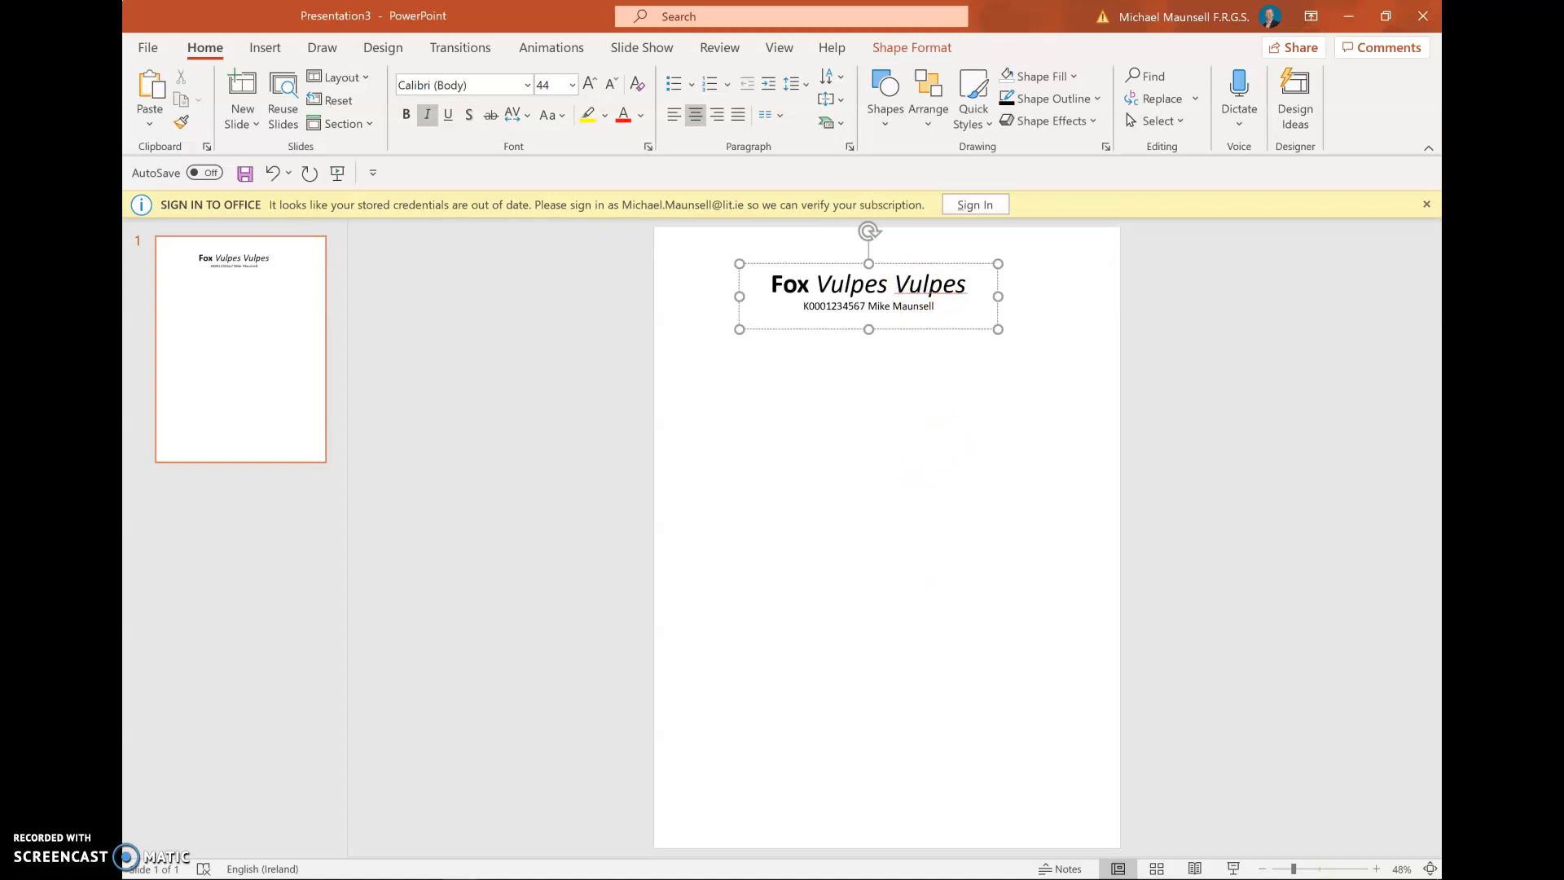
key(BackSpace)
text(v)
click(966, 284)
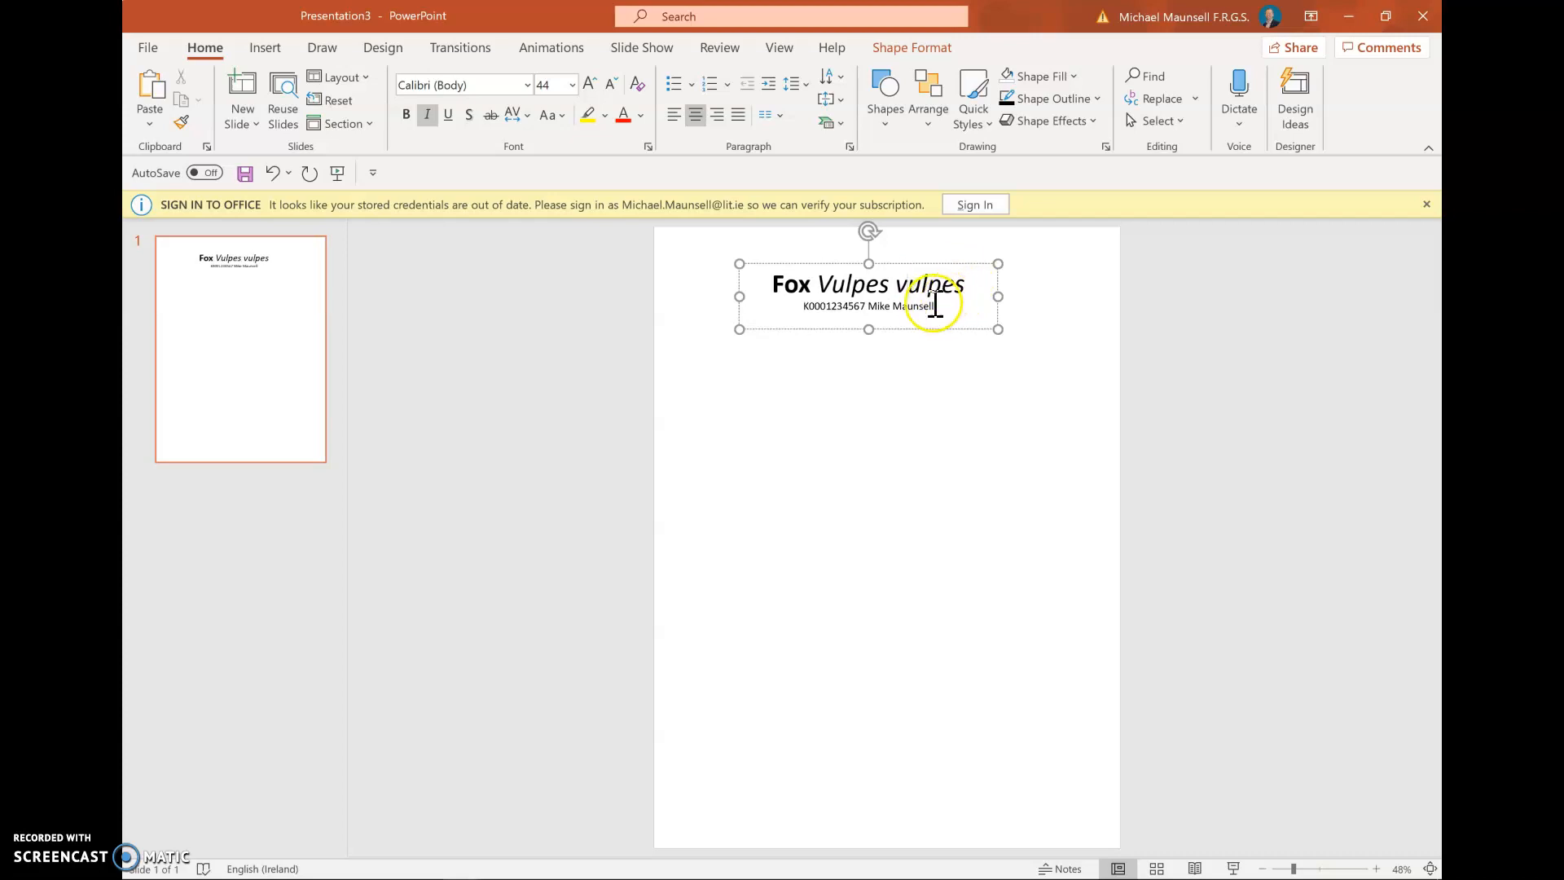
drag(935, 307, 824, 310)
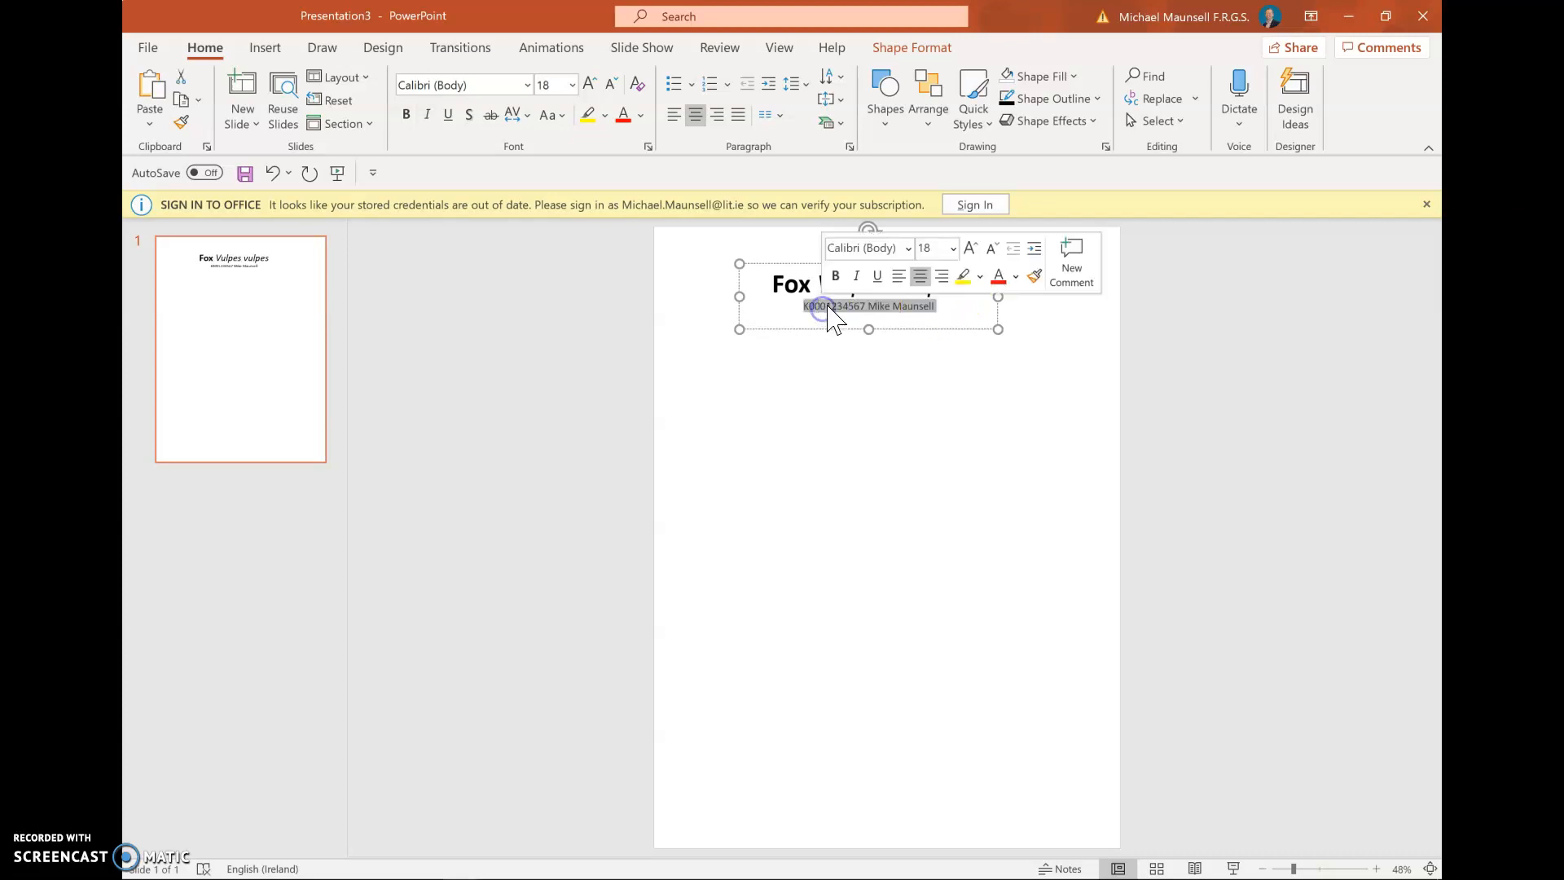
click(953, 248)
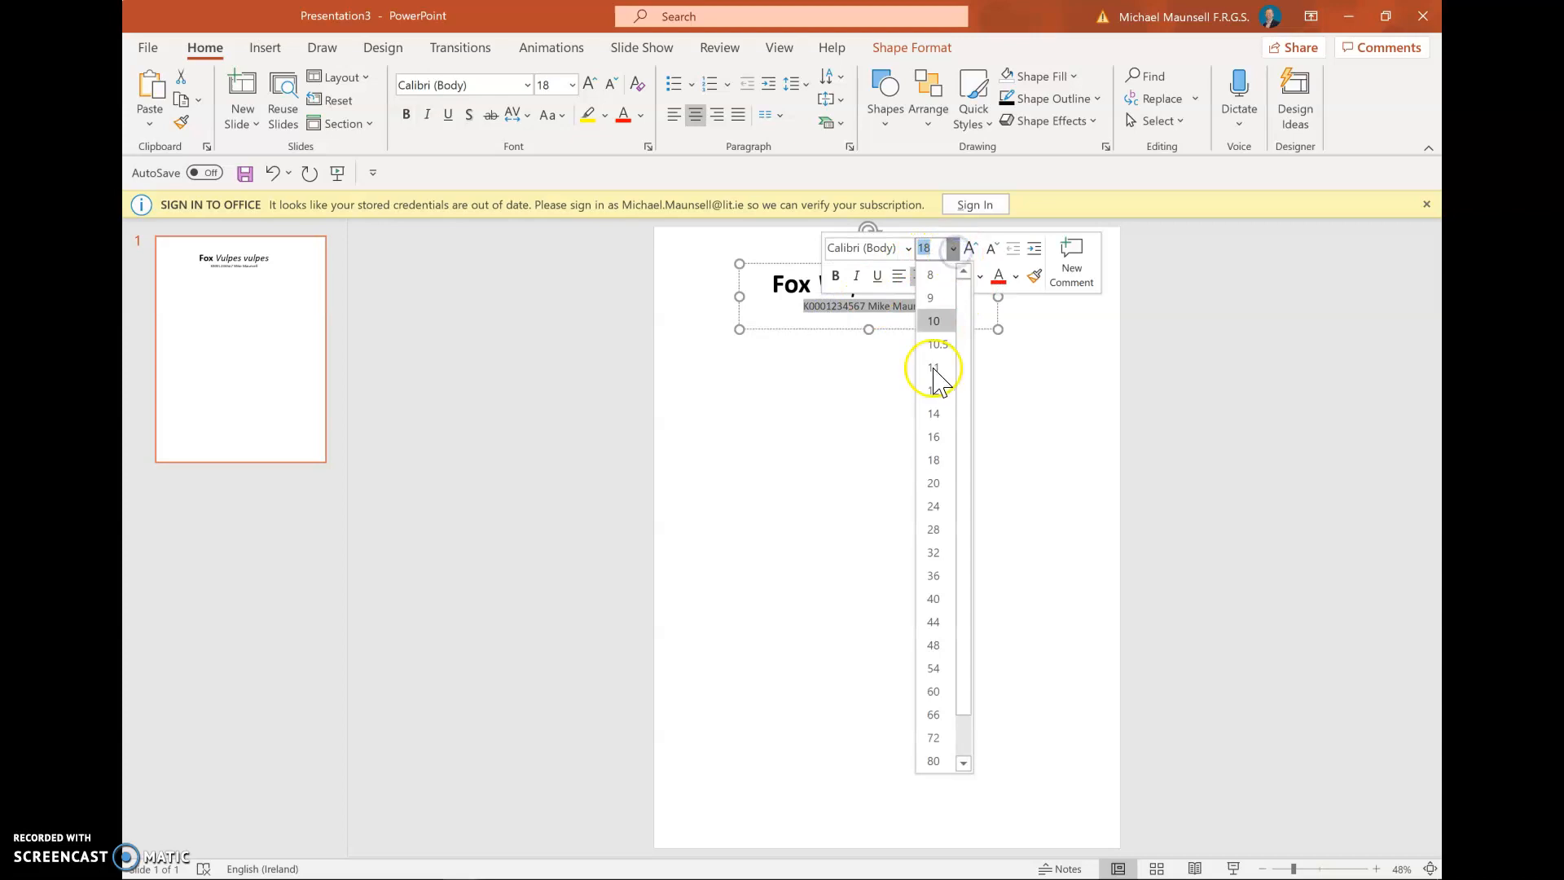
click(941, 481)
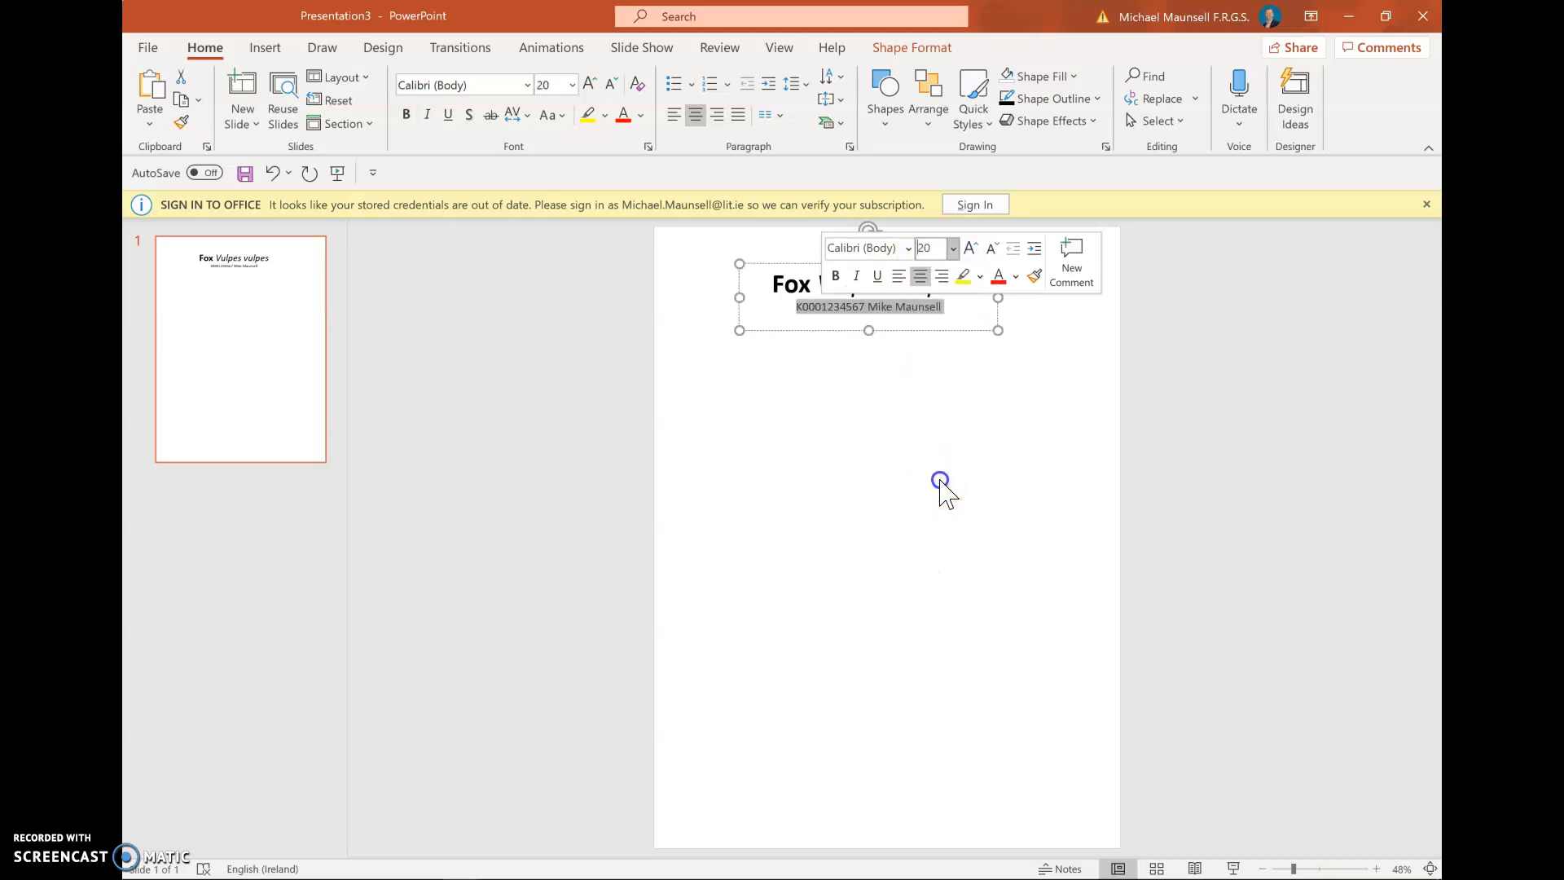
click(908, 408)
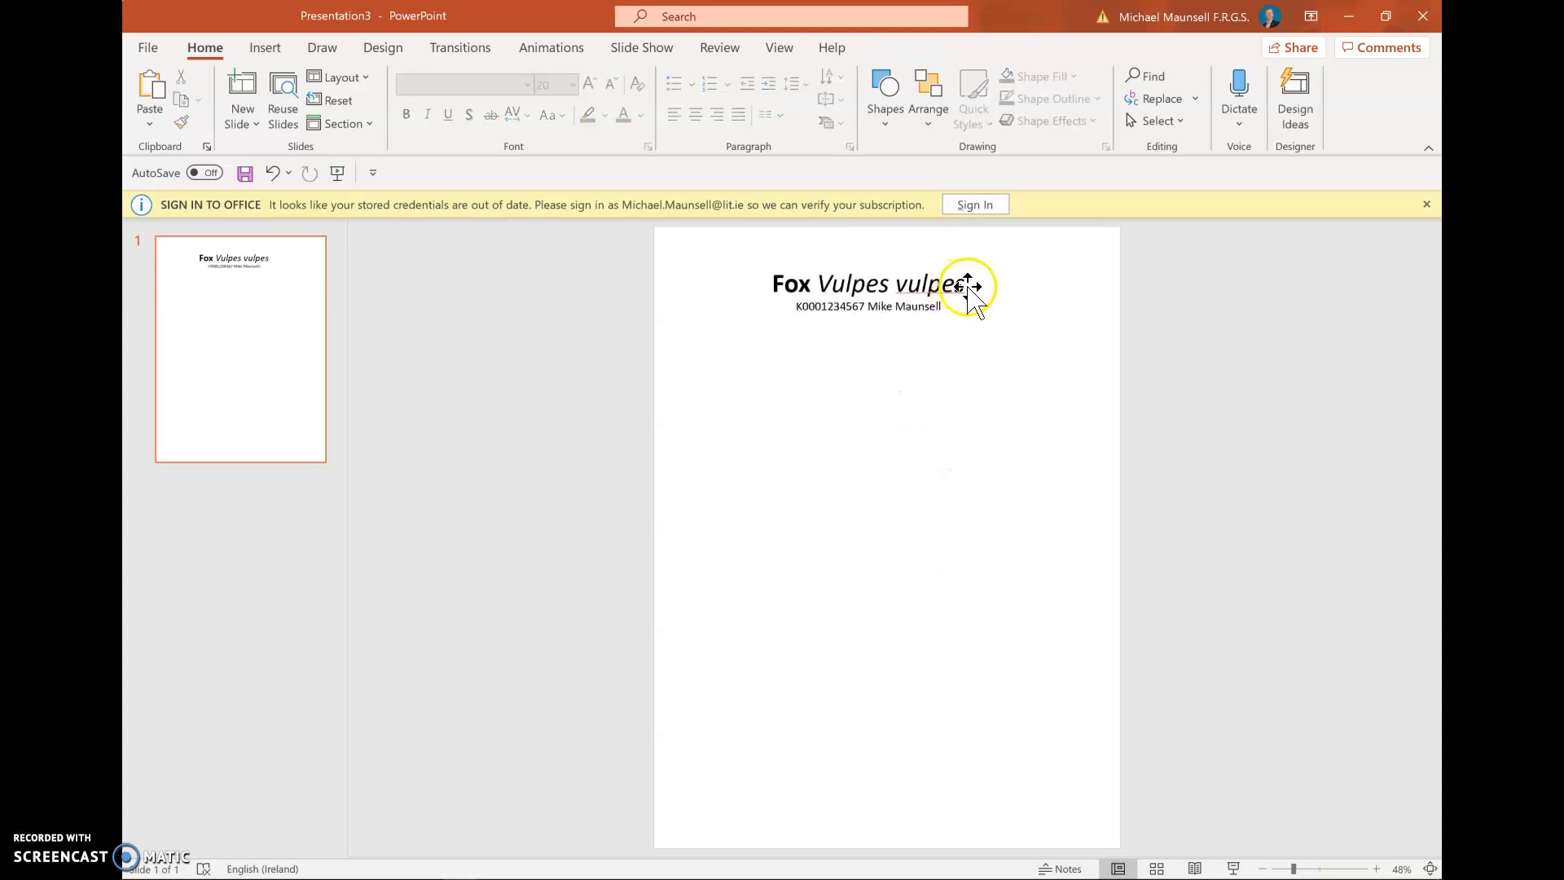
click(947, 306)
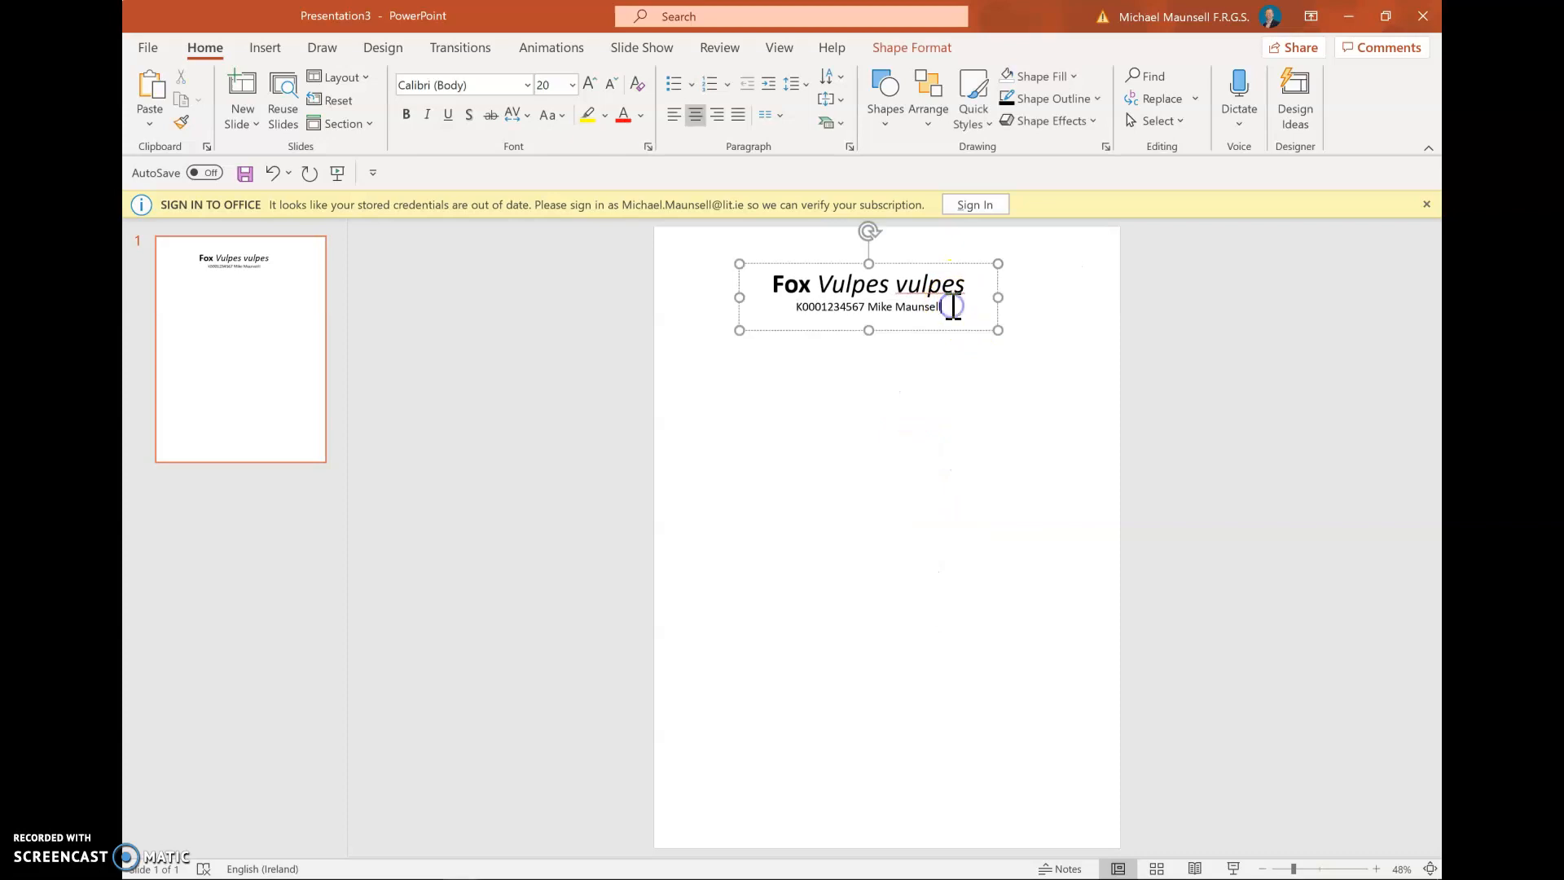
click(896, 398)
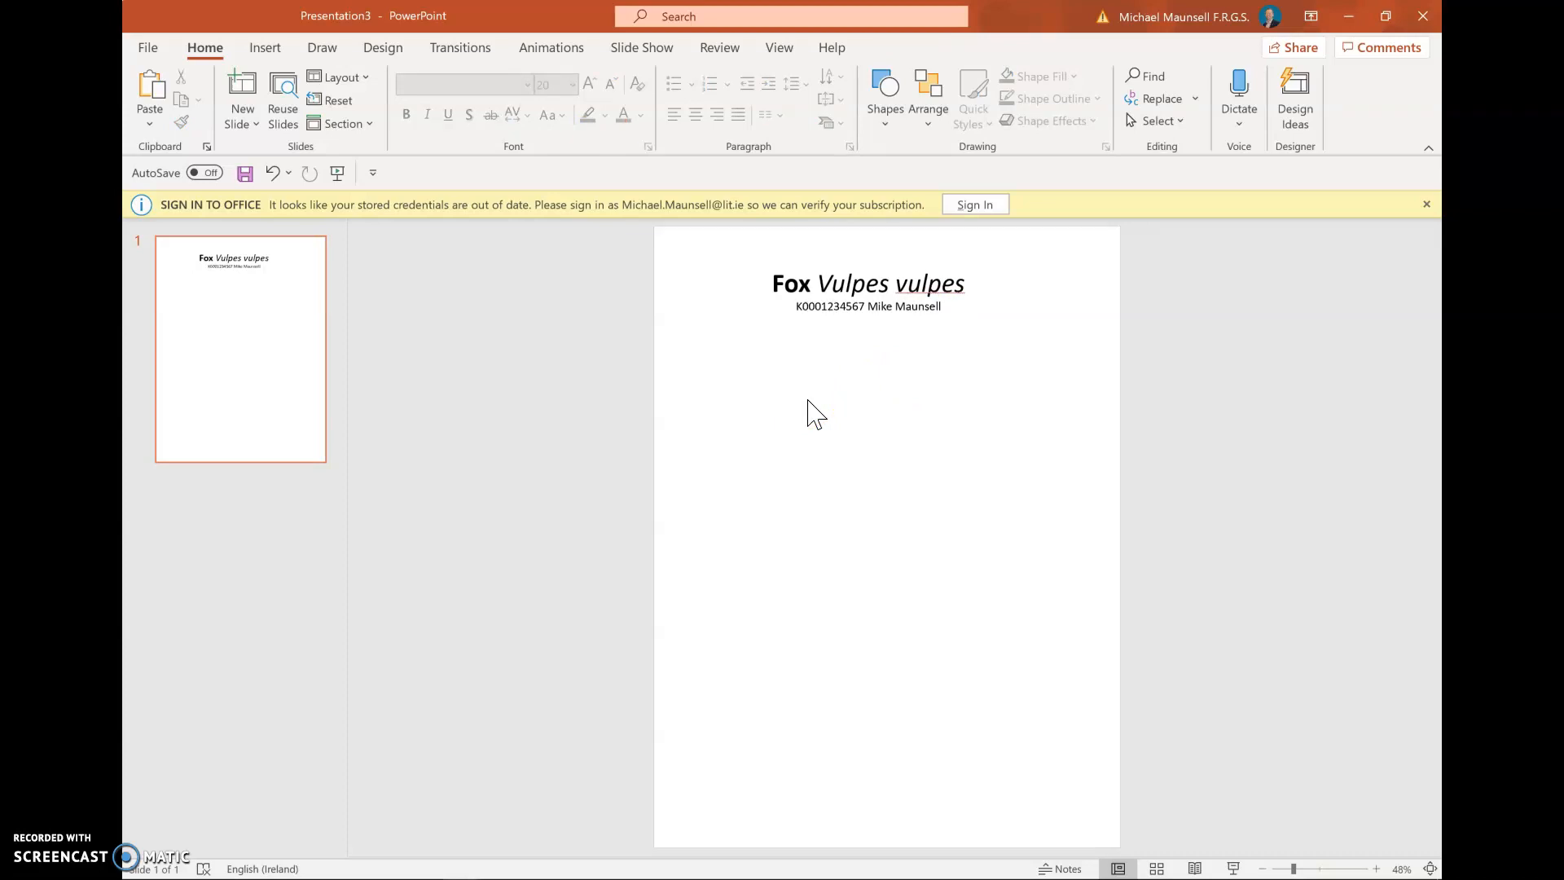
click(271, 50)
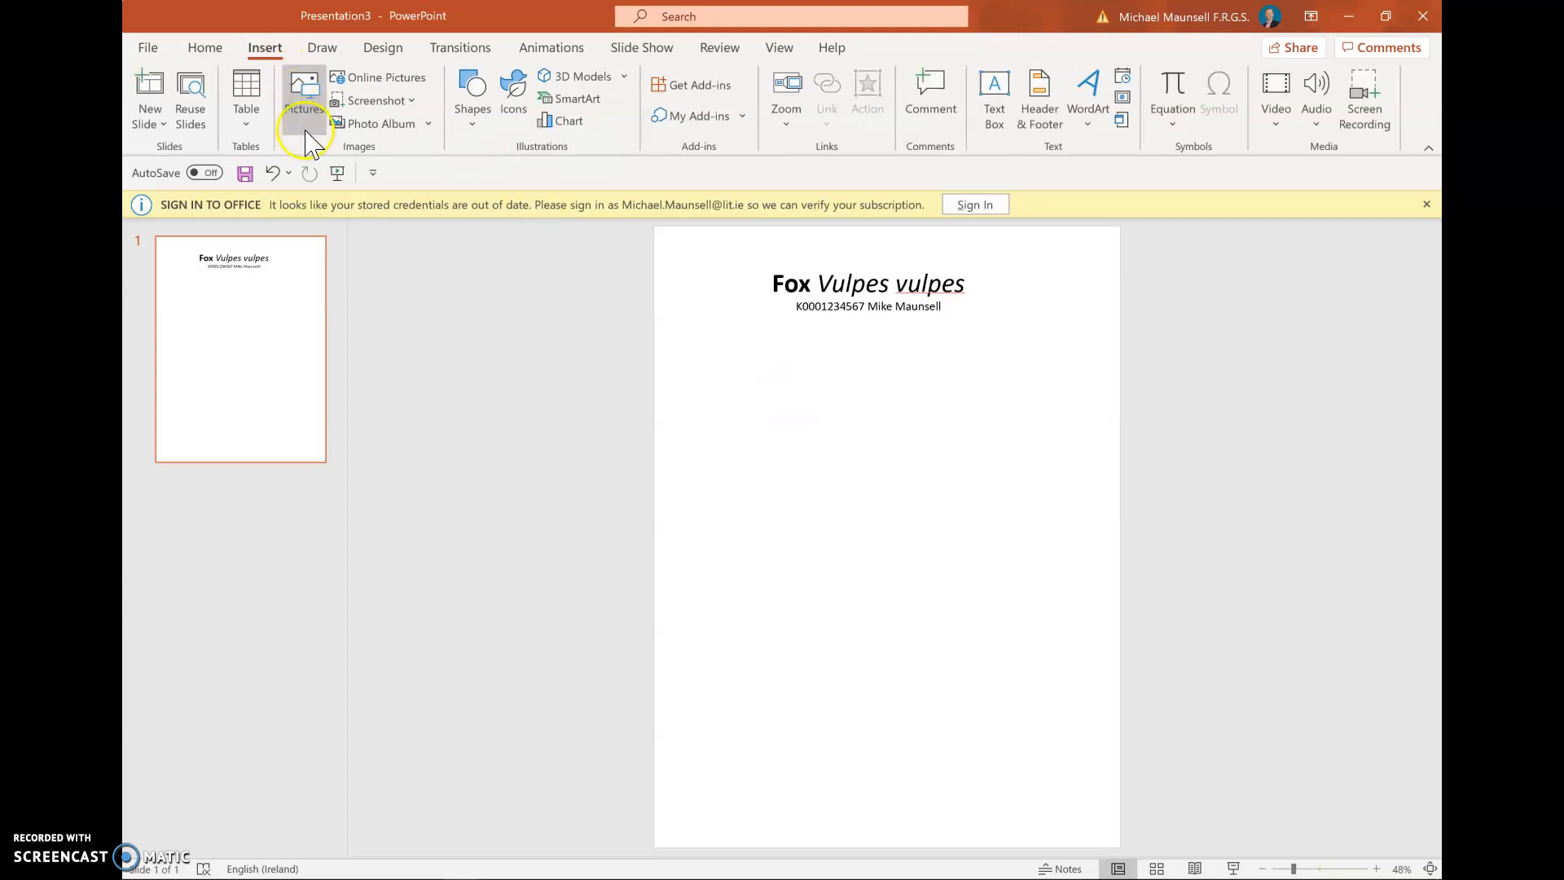
click(302, 116)
click(705, 15)
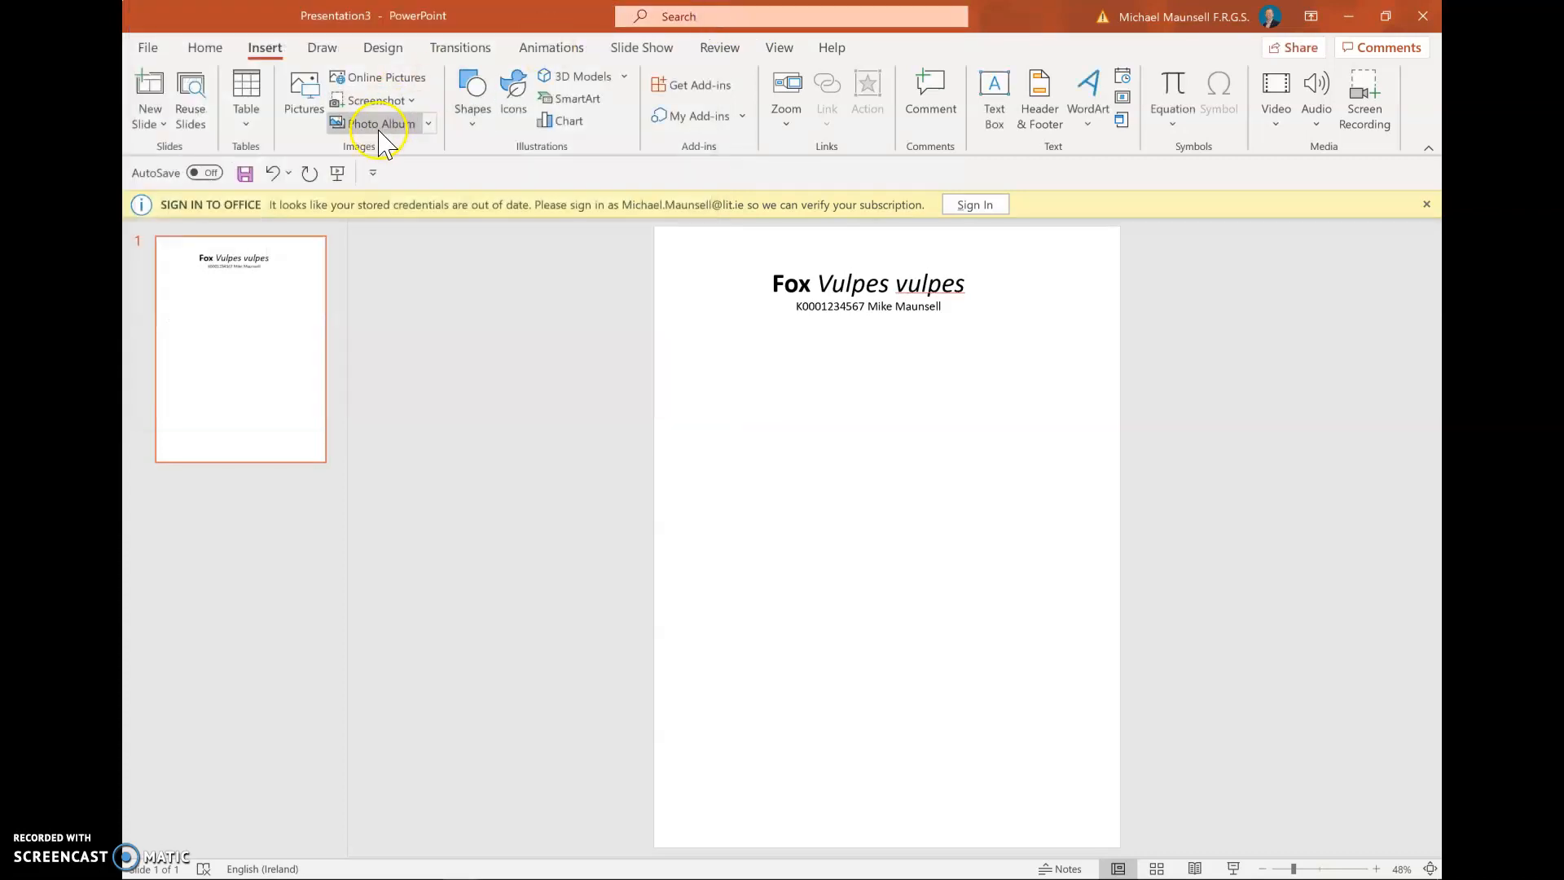
click(411, 81)
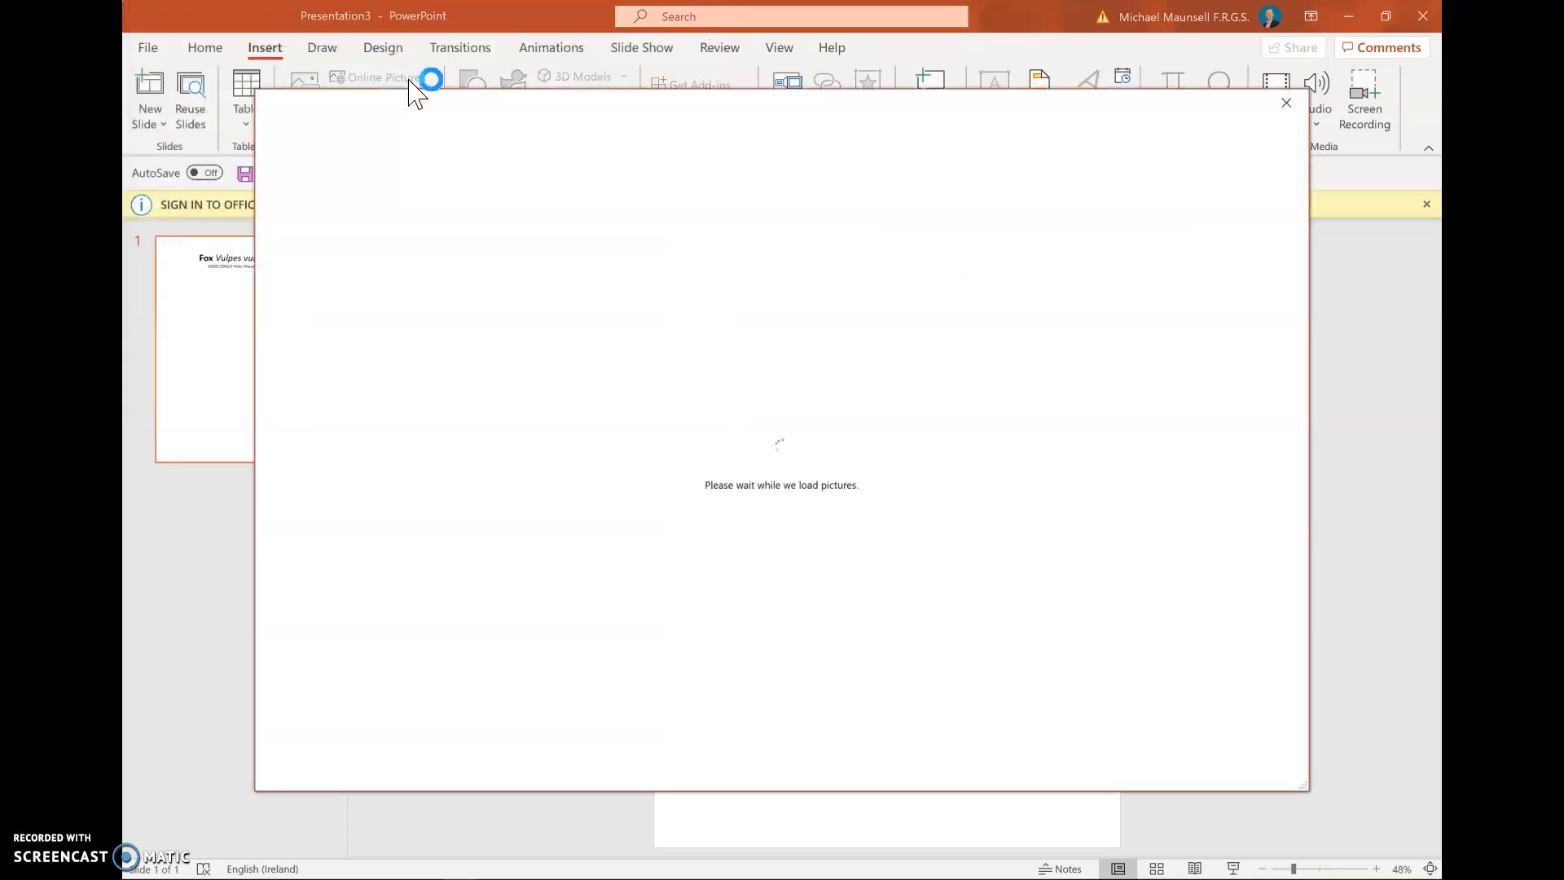
click(1286, 104)
click(1277, 97)
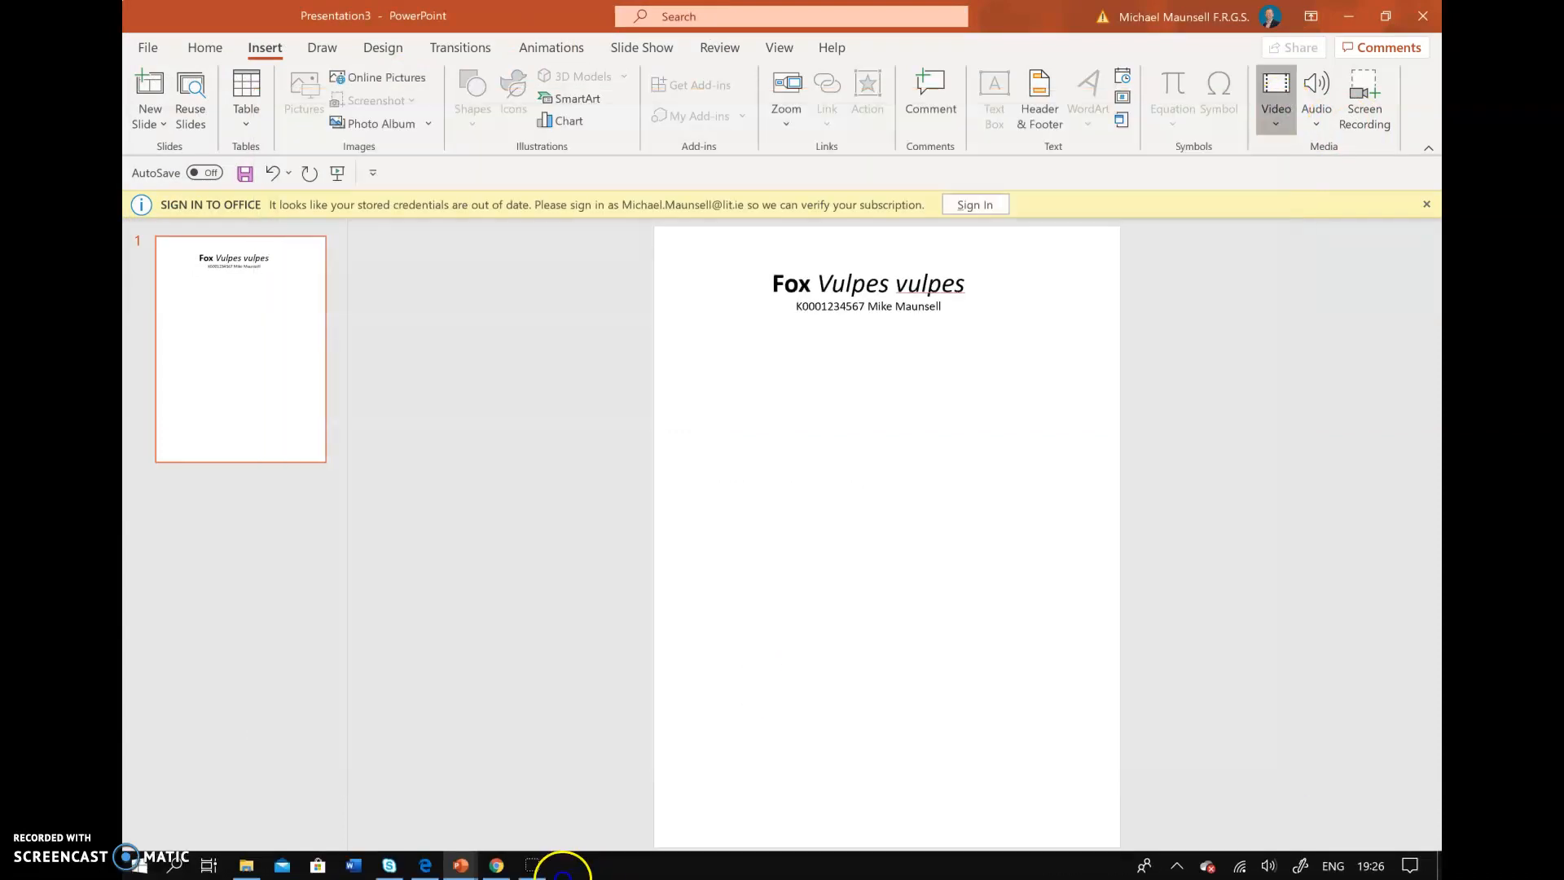
Search Google Images for 'eurasian fox' in a new Chrome tab
click(496, 865)
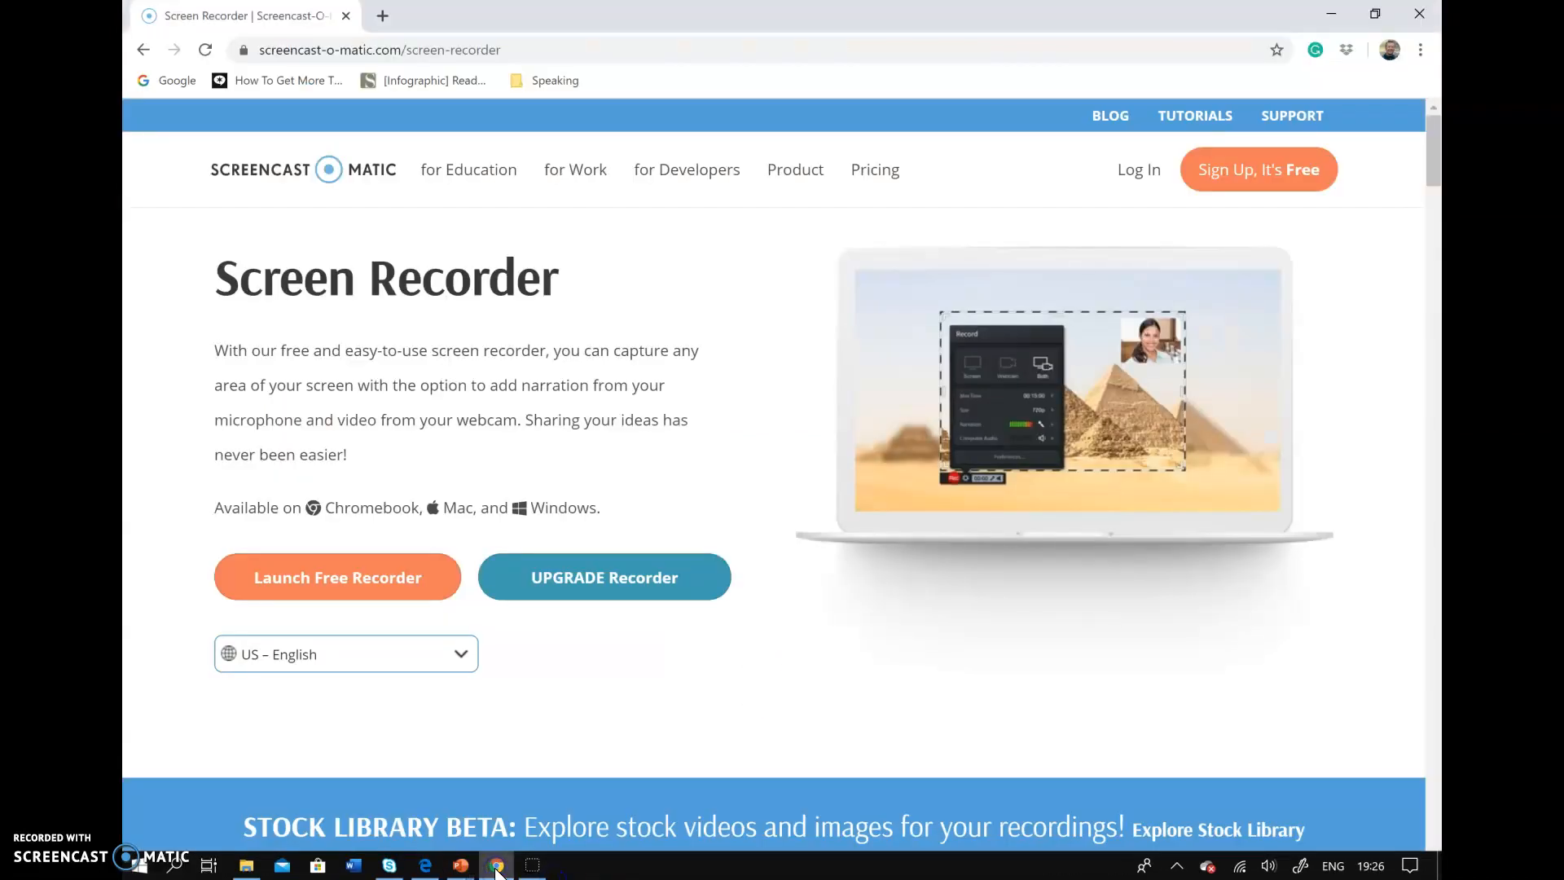
click(383, 16)
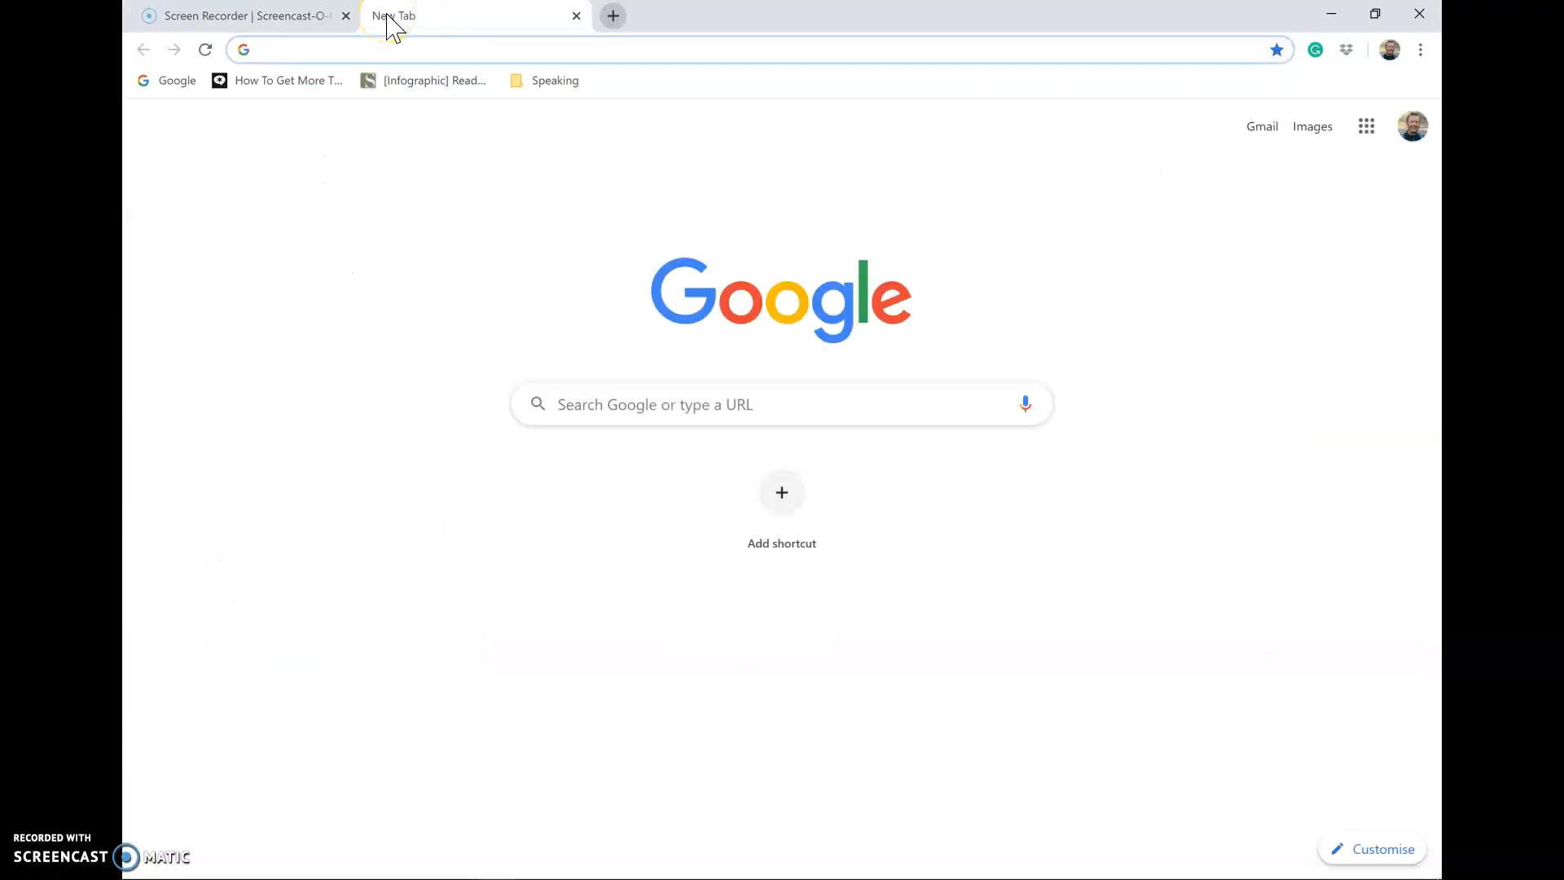
text(eurasian fox)
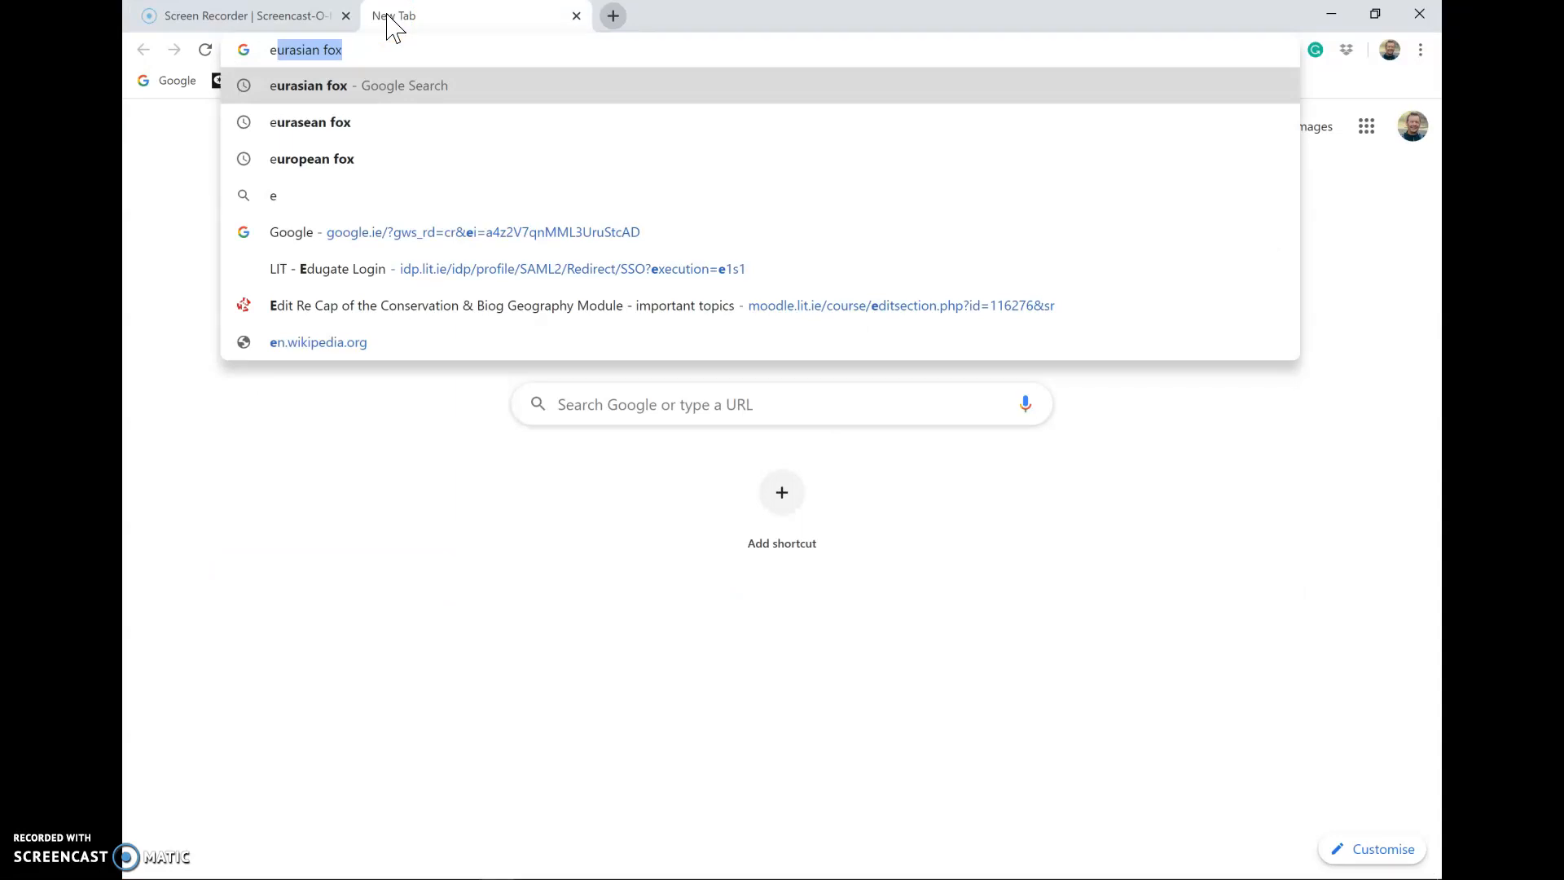
key(Return)
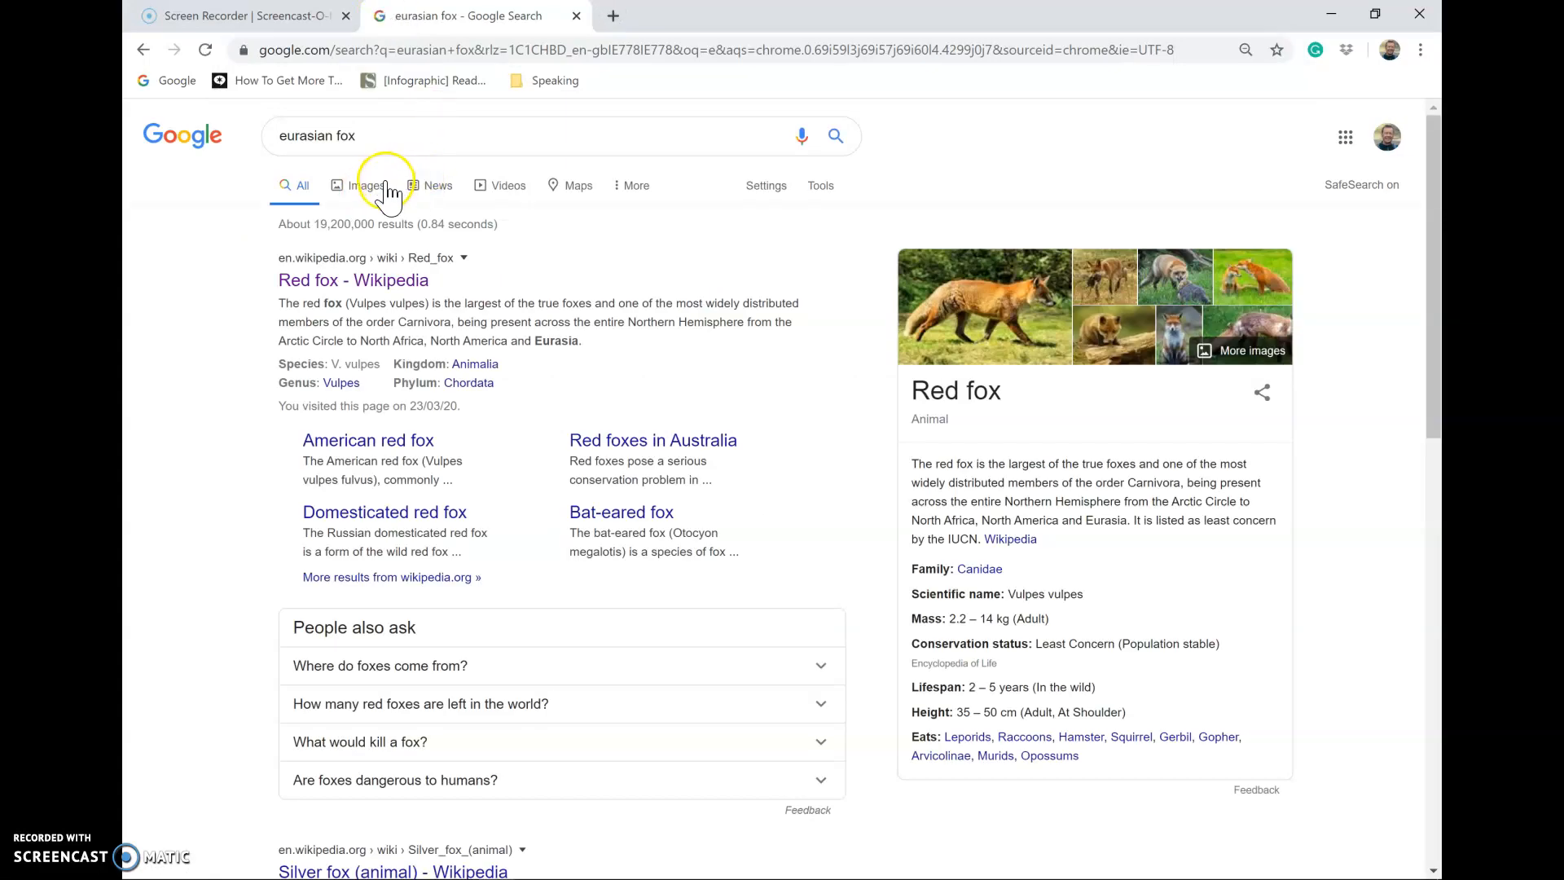
click(385, 188)
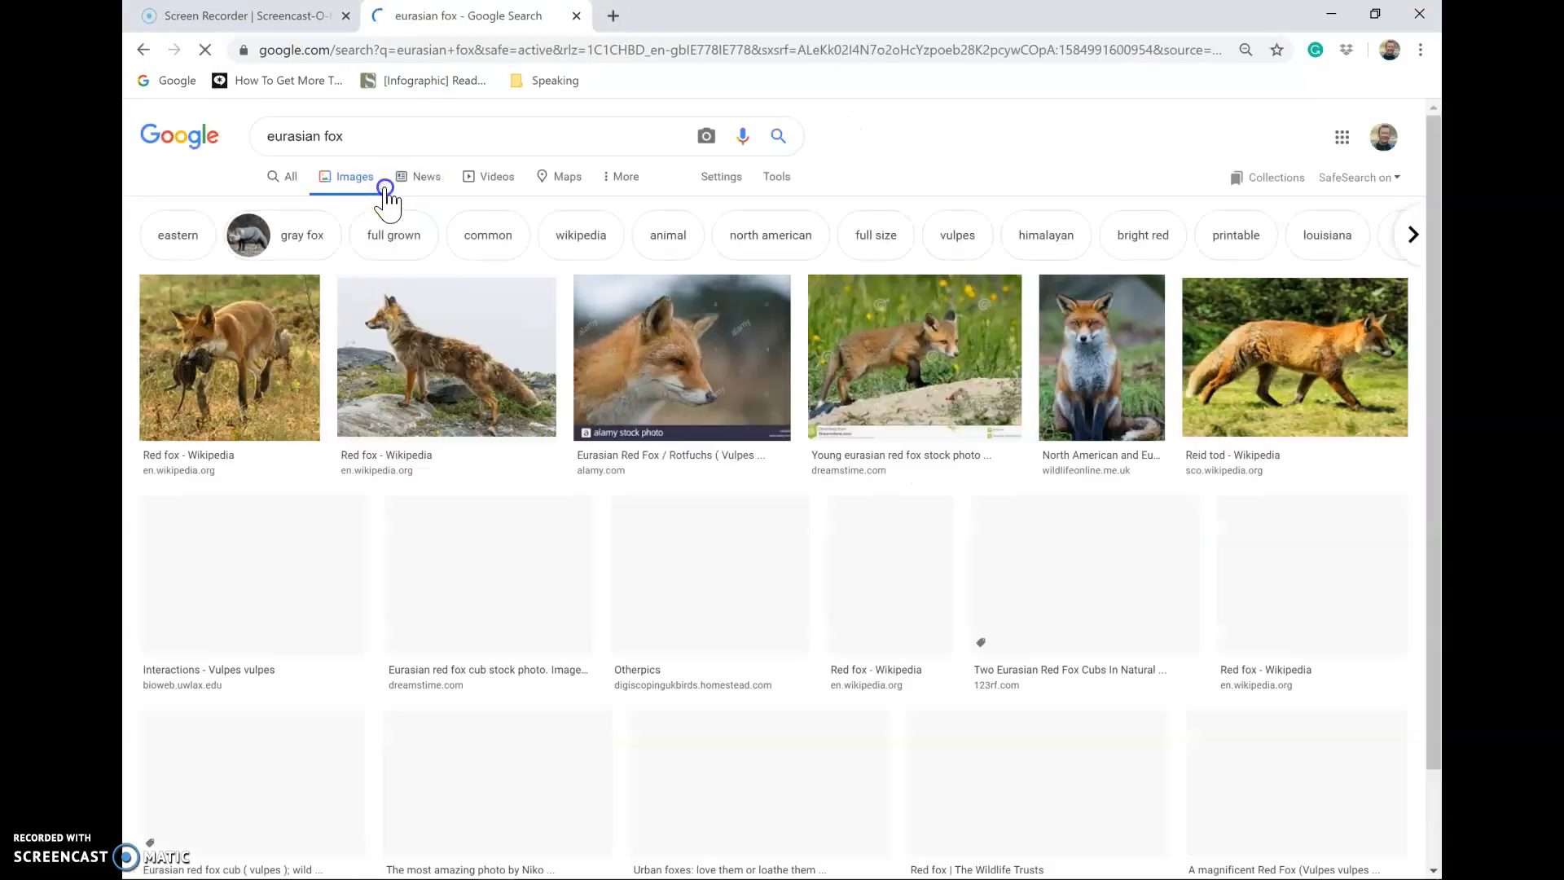
Copy the photo of the red fox sitting on grass and return to the fox presentation
click(1075, 395)
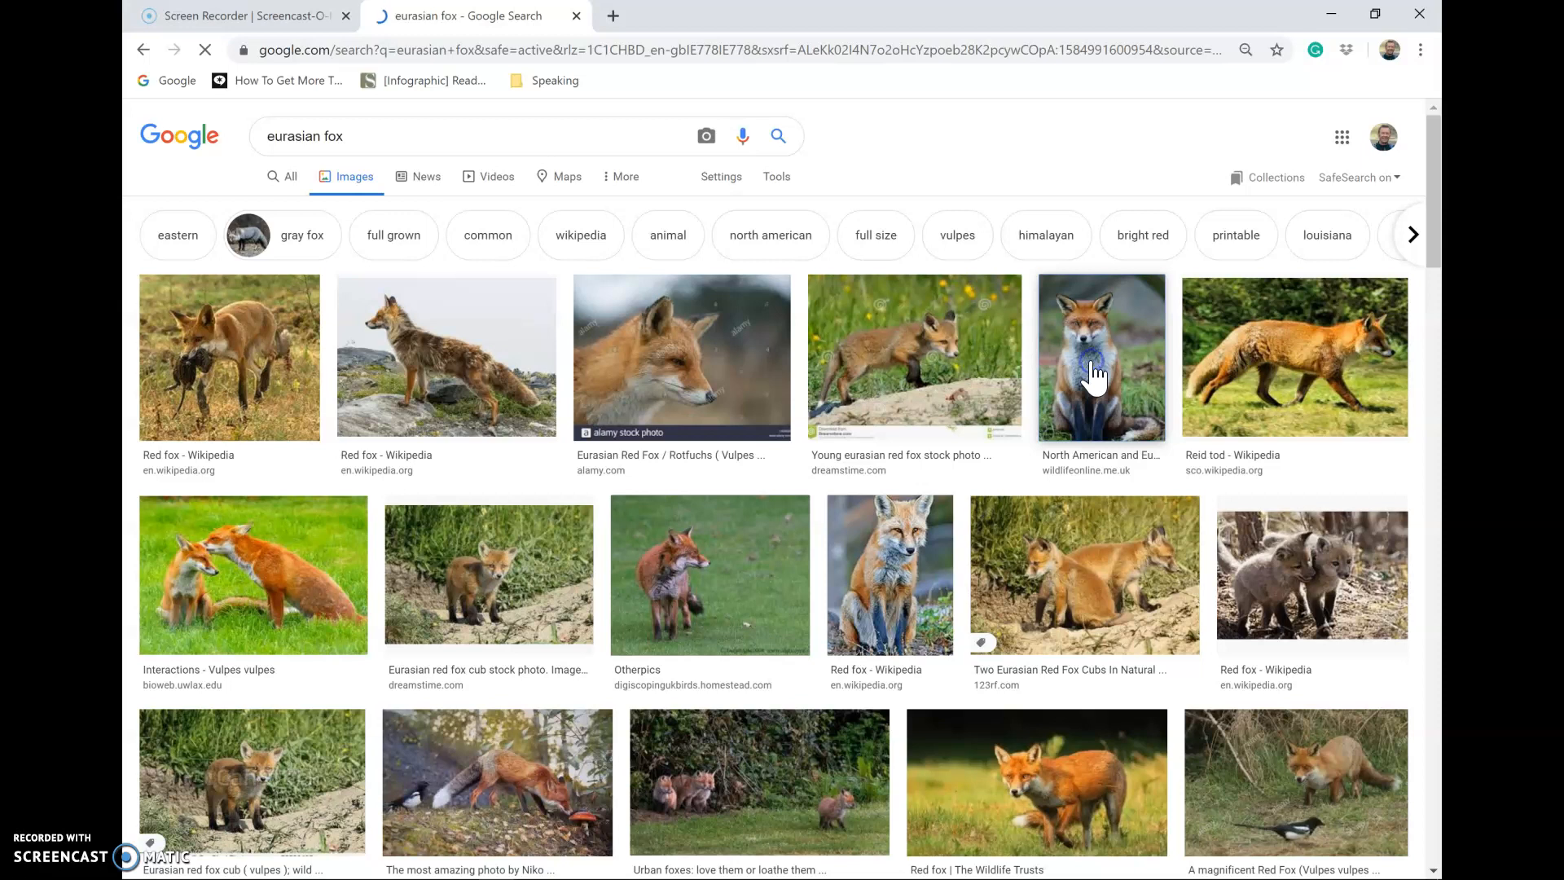
click(1094, 376)
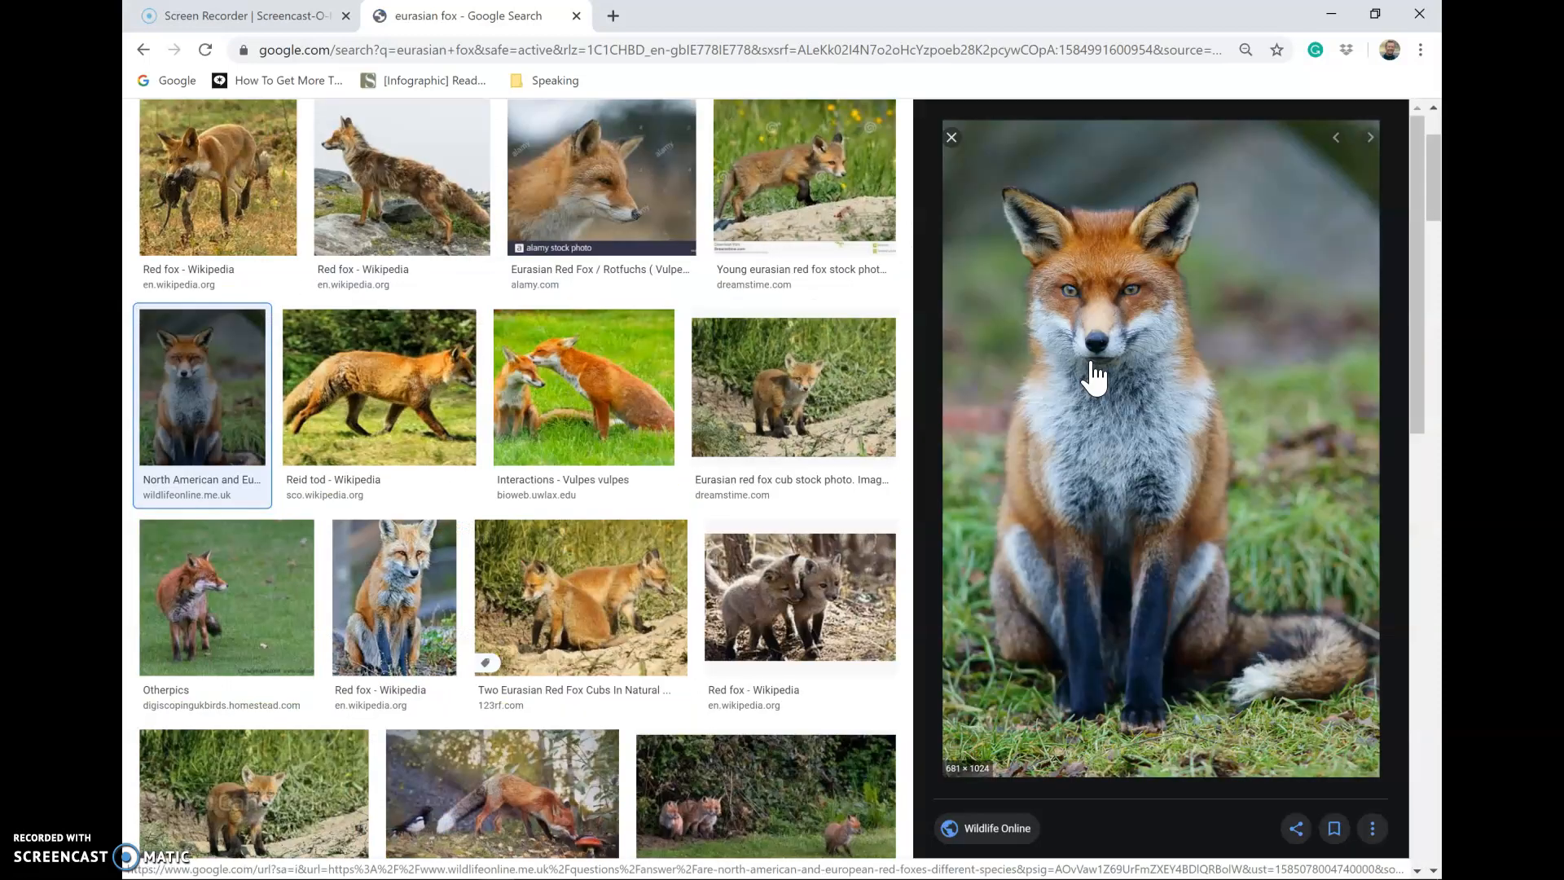
right_click(1090, 359)
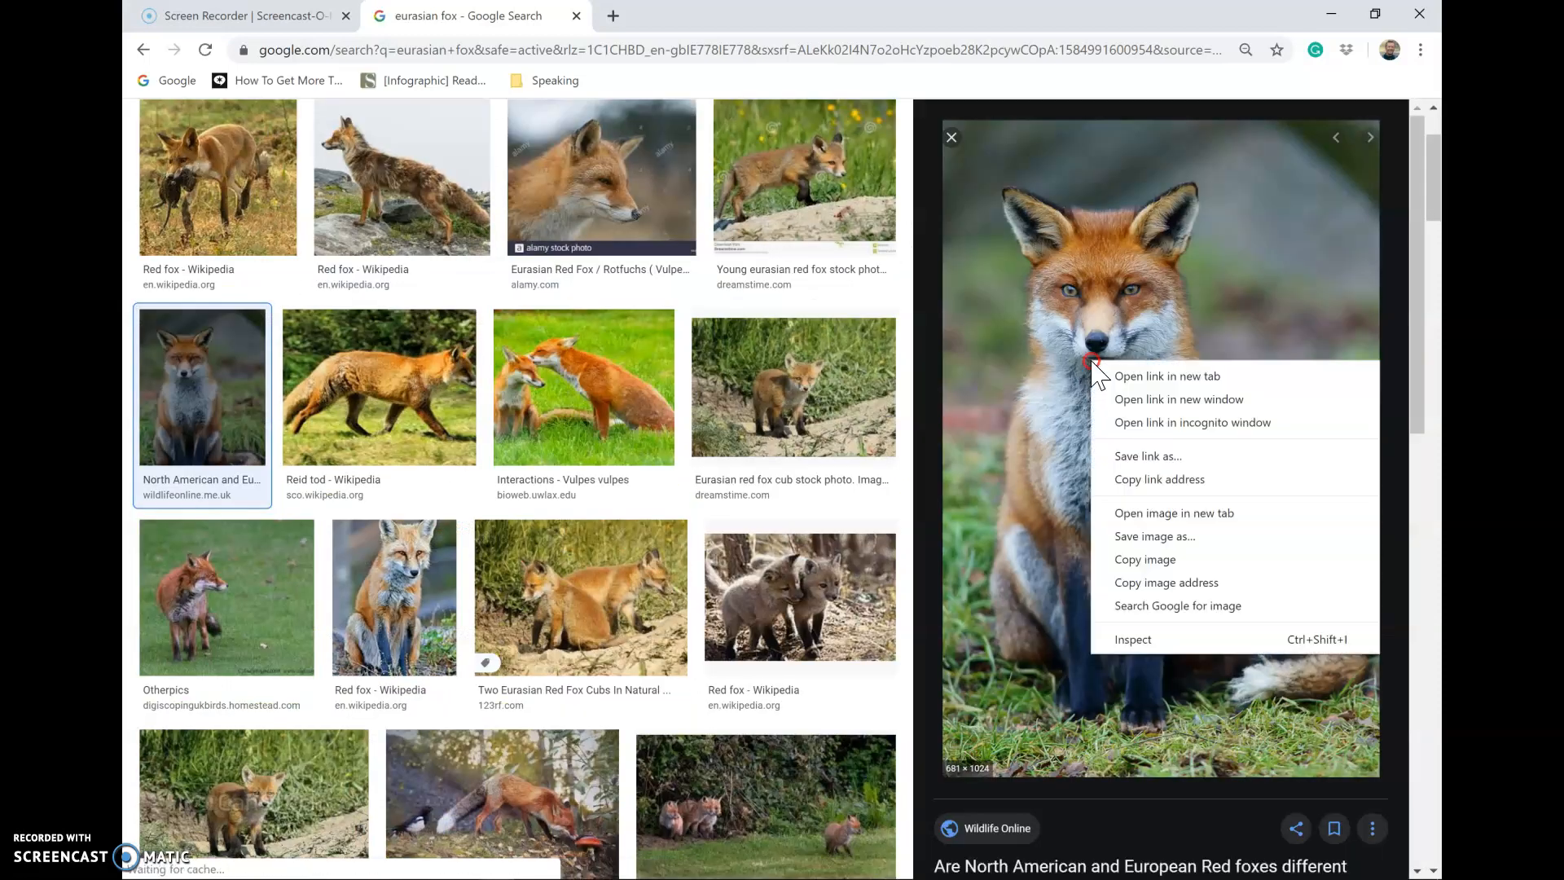
click(1134, 546)
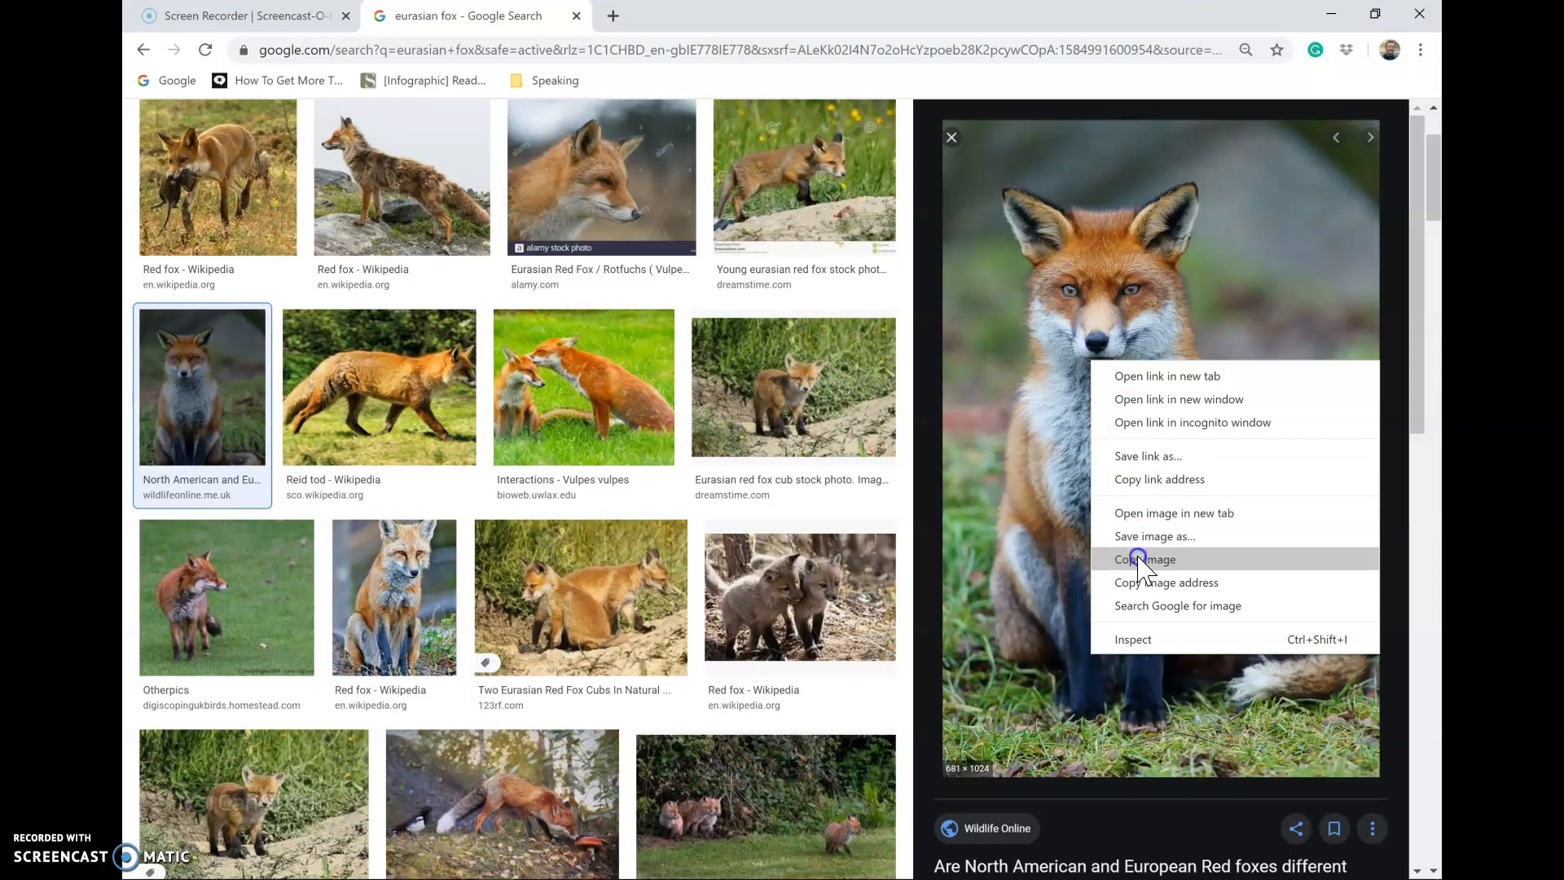
click(1138, 560)
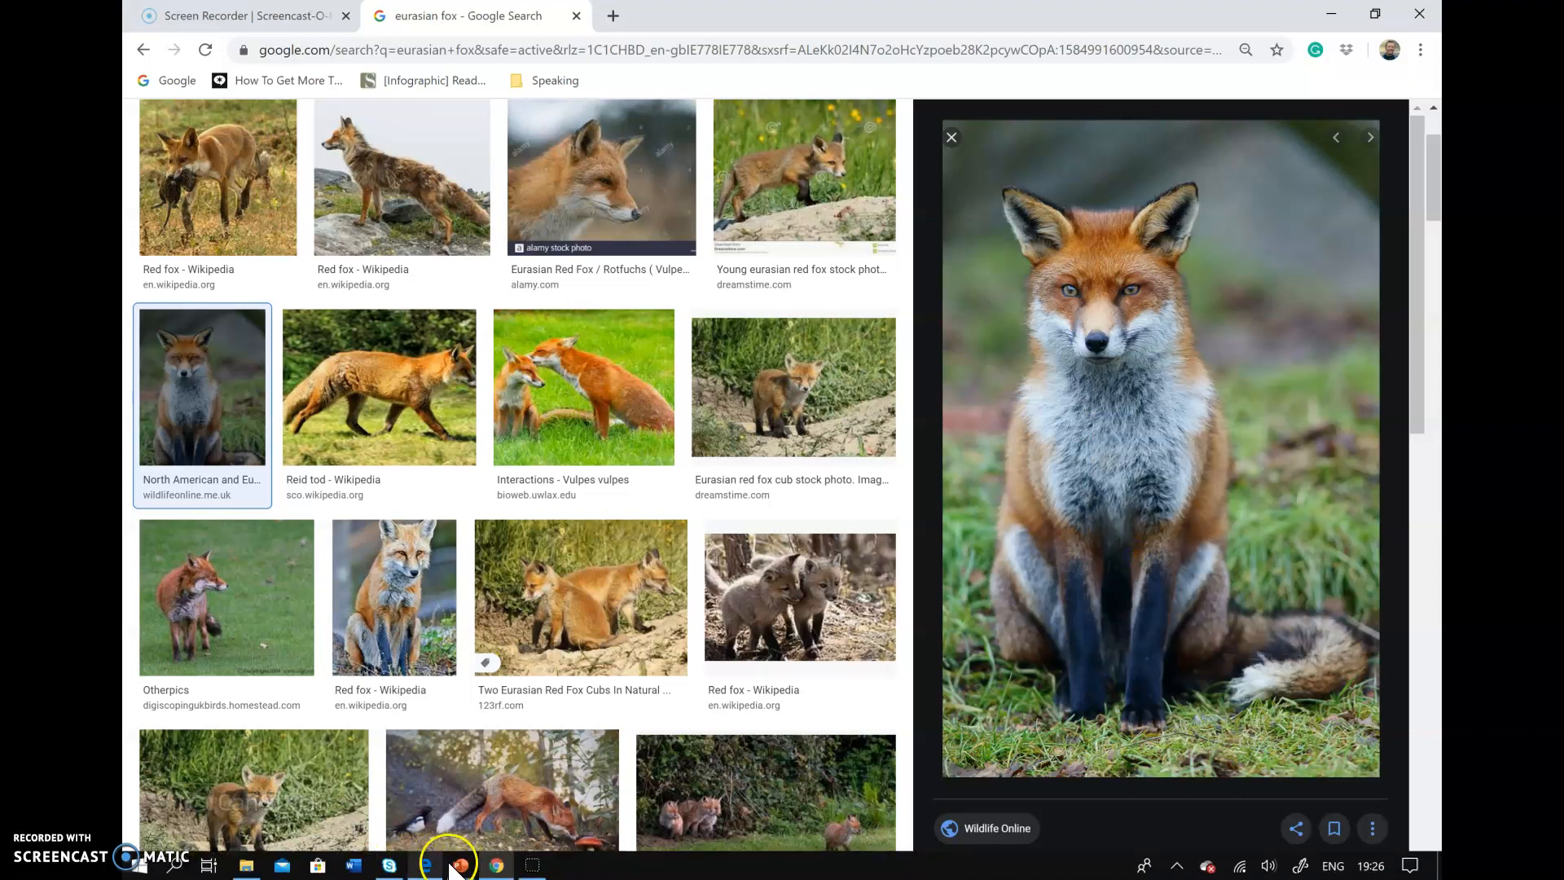
click(463, 867)
click(525, 791)
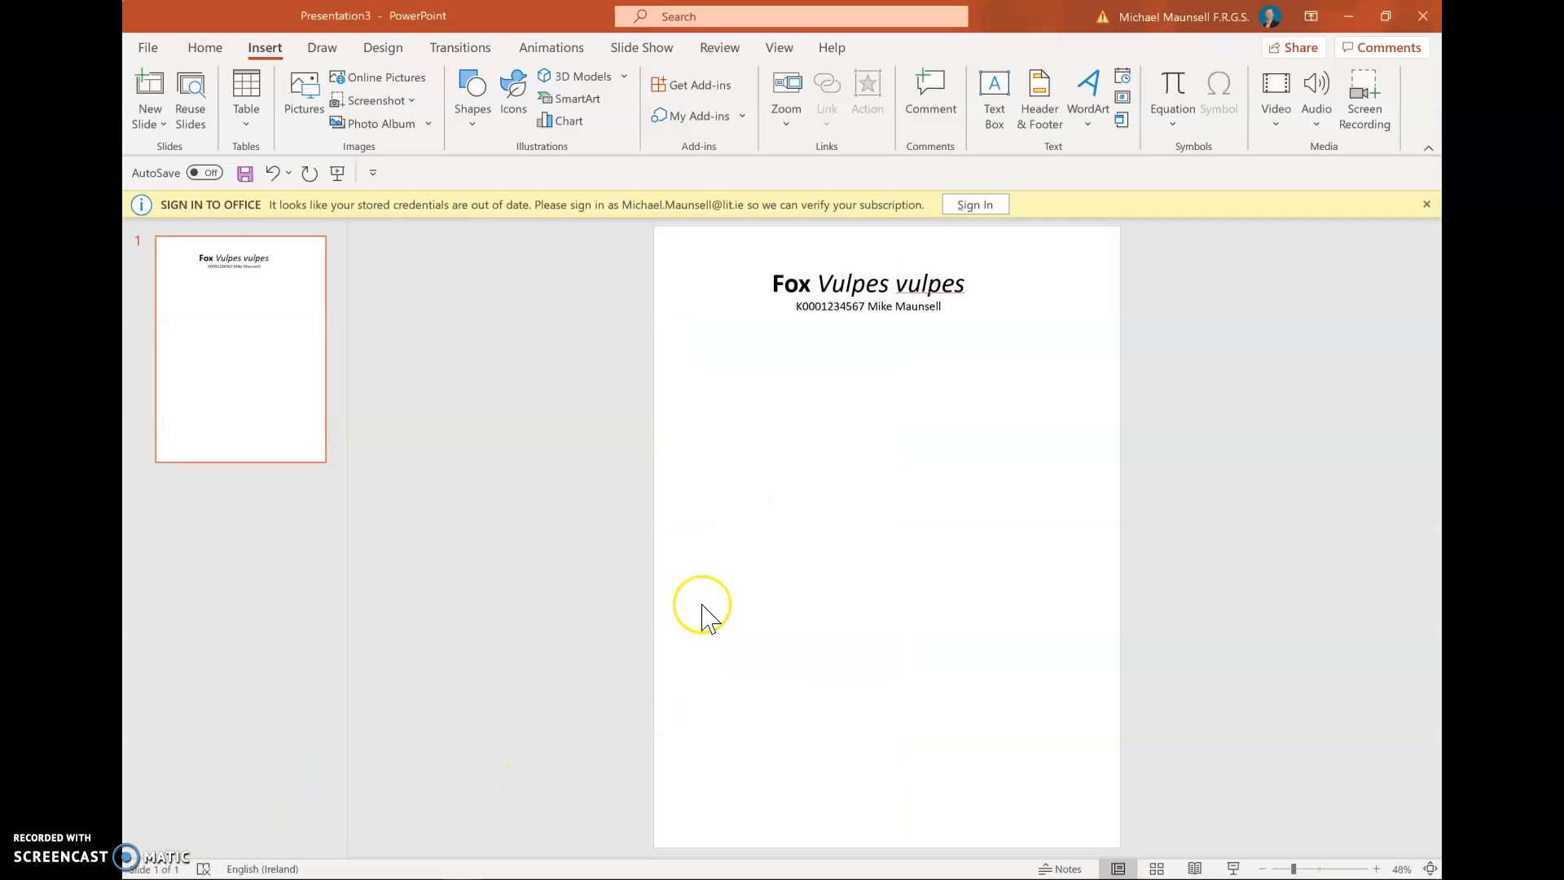
Paste the fox photo (27.09 × 18.02 cm) beneath the title and close Design Ideas
key(ctrl+v)
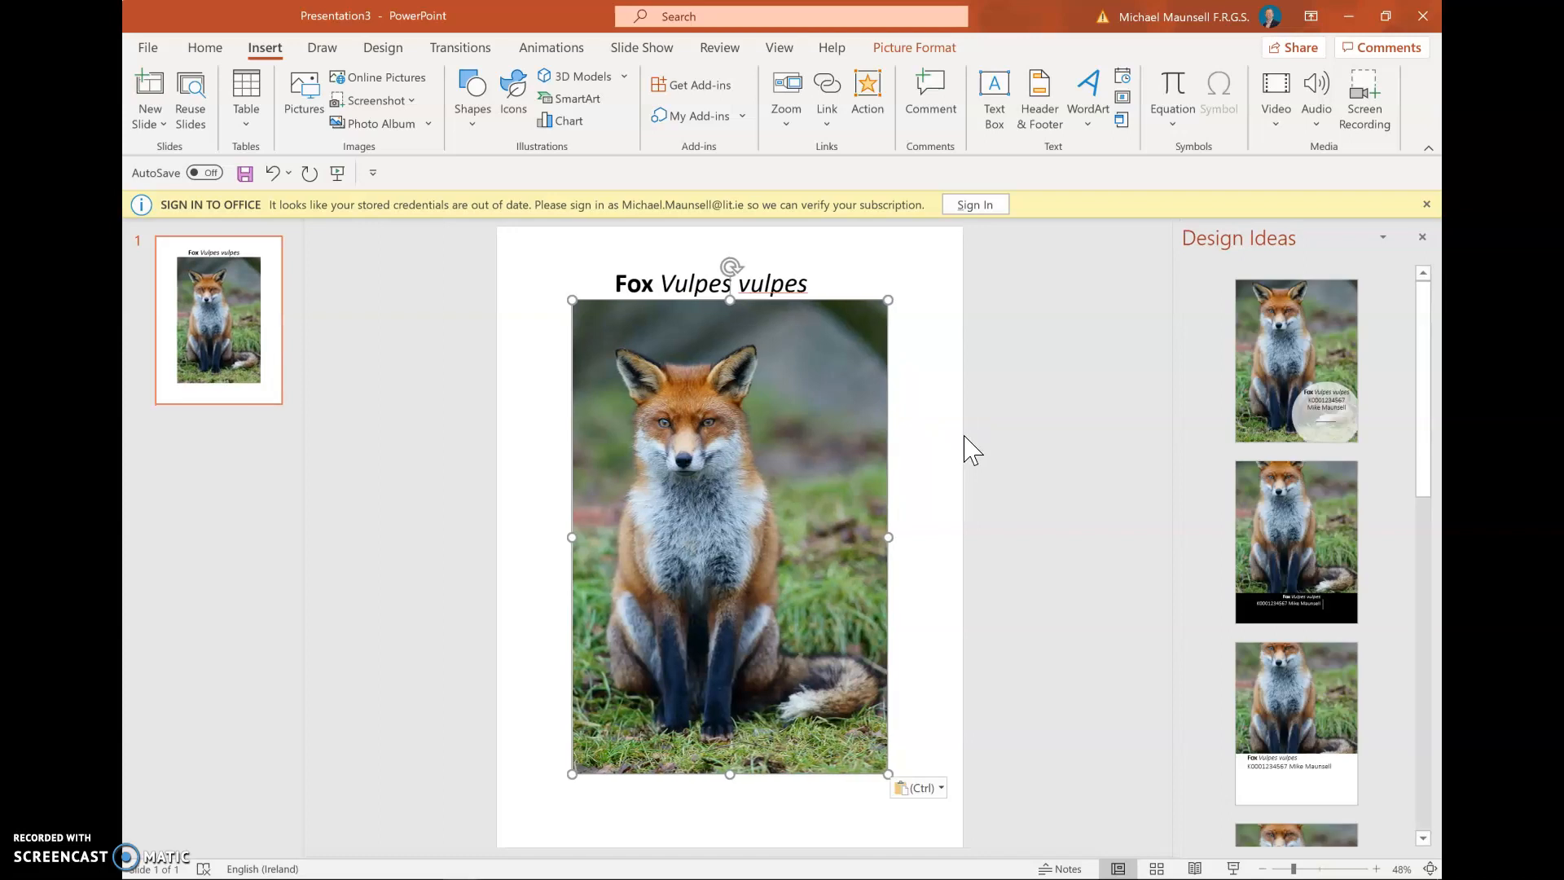
click(1267, 251)
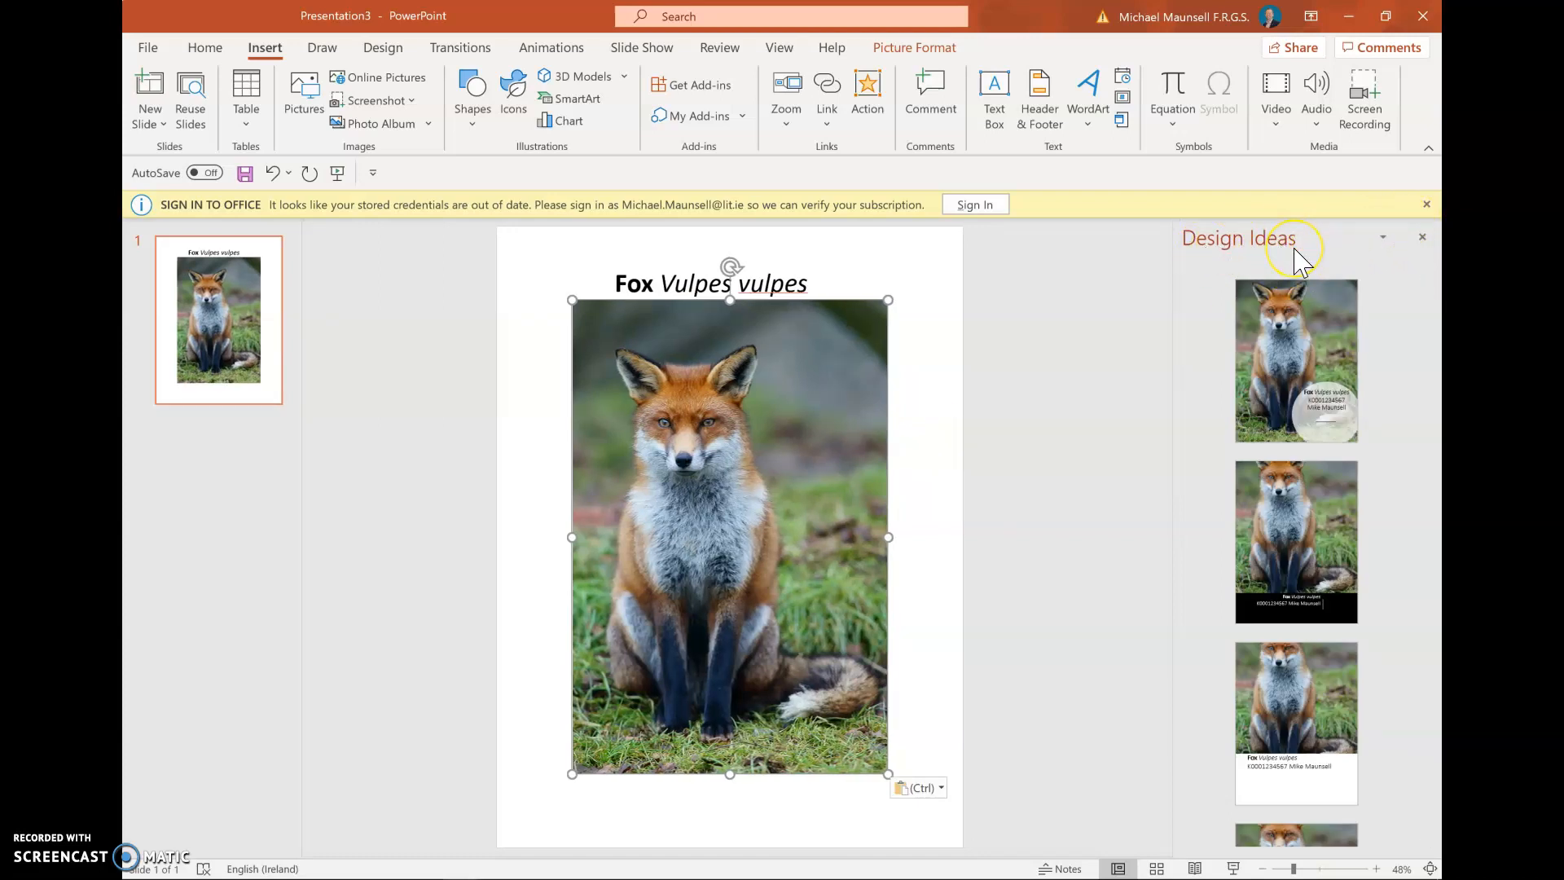
click(1424, 238)
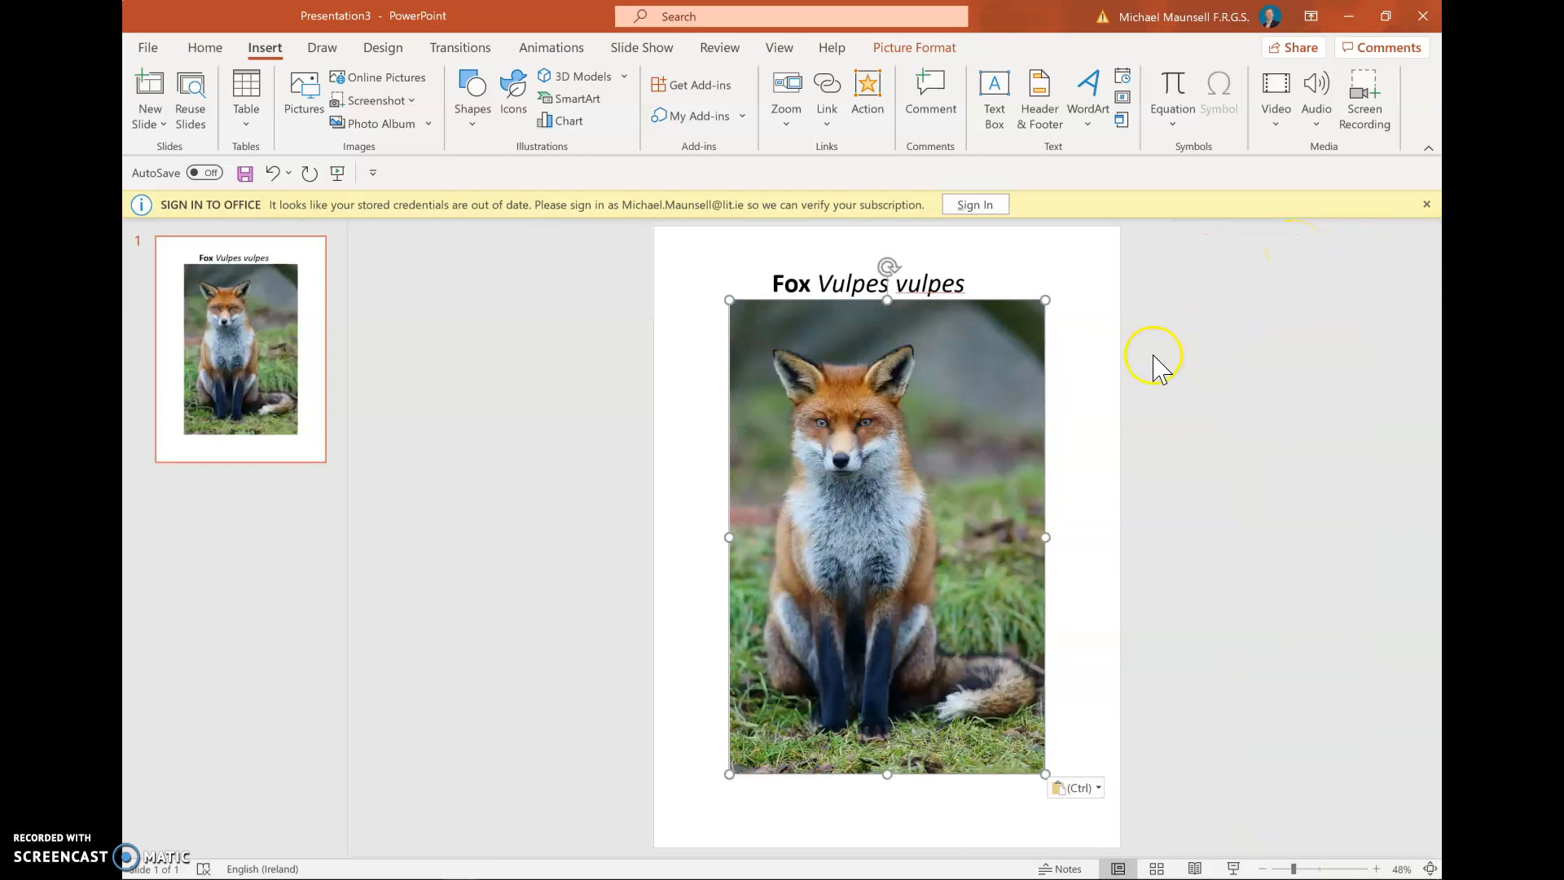
click(1069, 377)
click(965, 378)
click(932, 52)
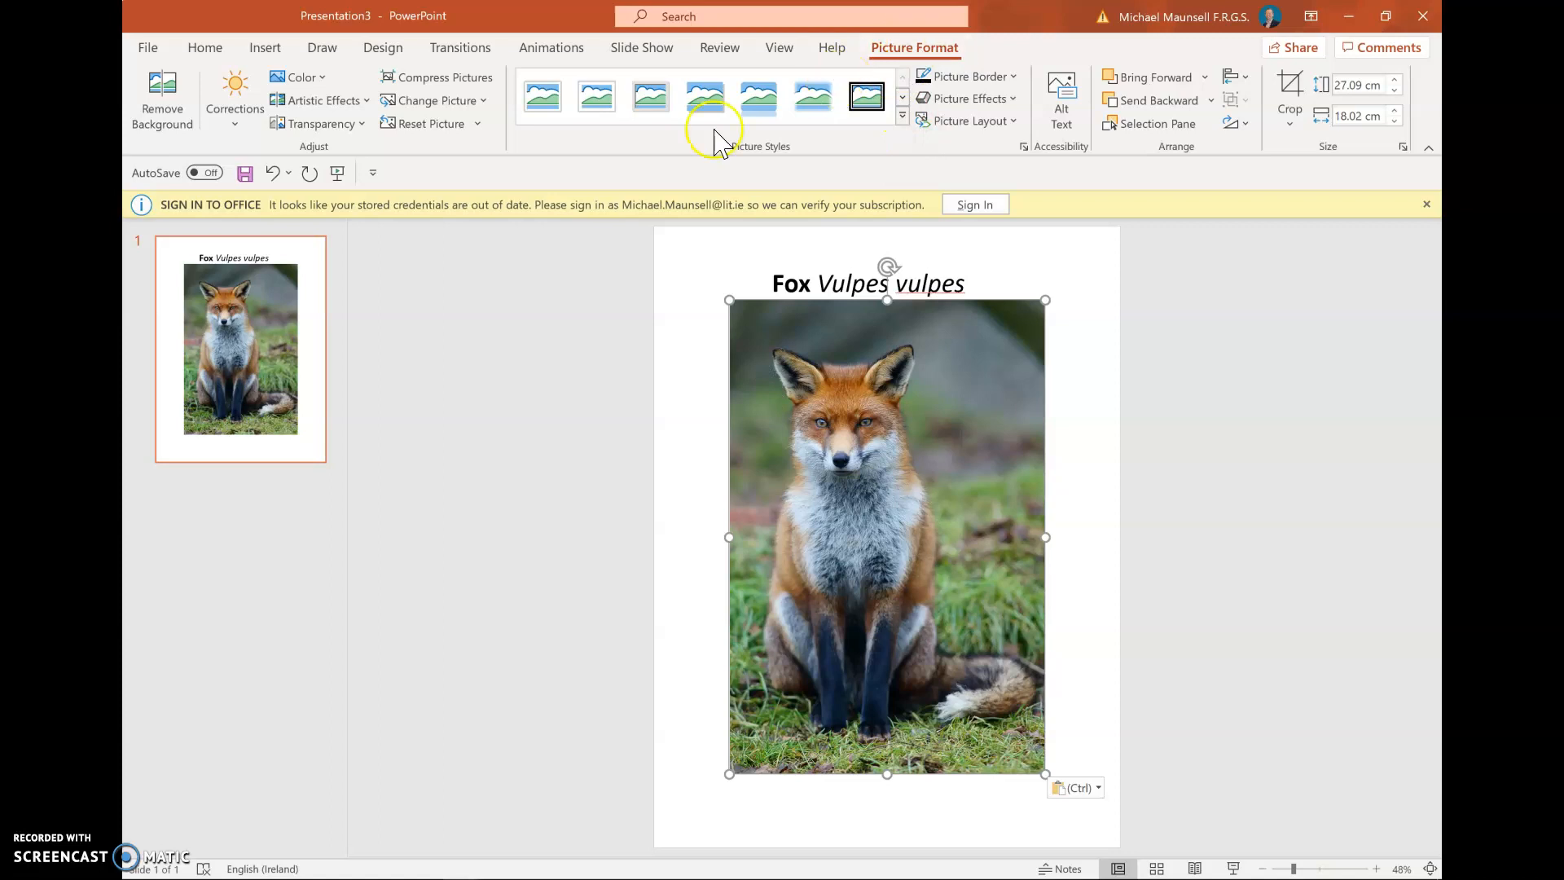
Run Remove Background on the fox photo so the grassy backdrop is marked for deletion
click(181, 129)
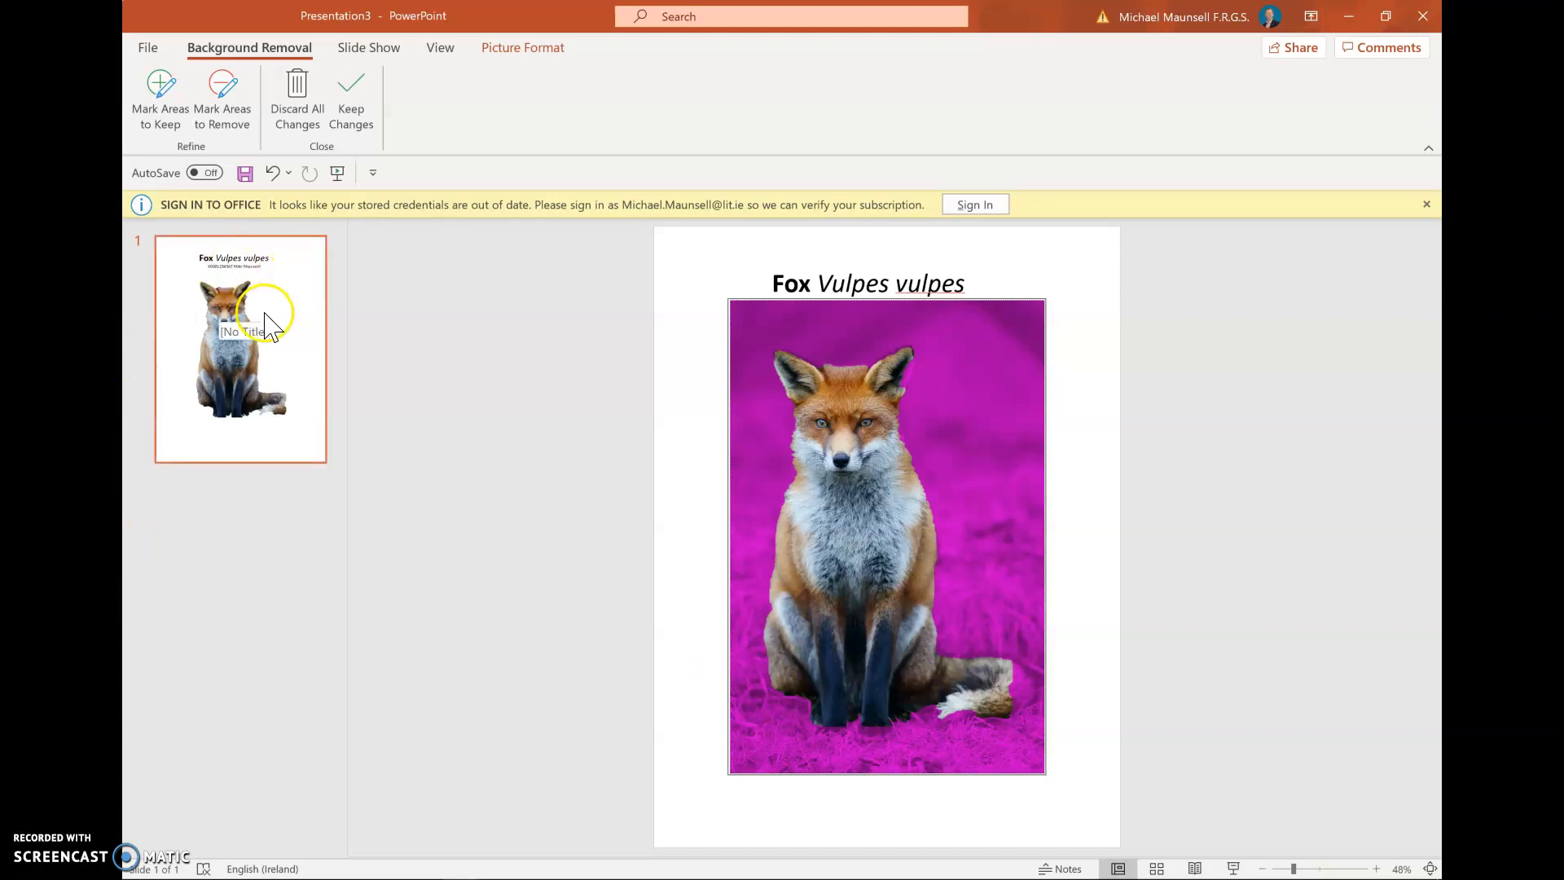
click(1376, 870)
Use Mark Areas to Keep on the fox's ear tip and bushy tail
click(1377, 870)
click(1377, 870)
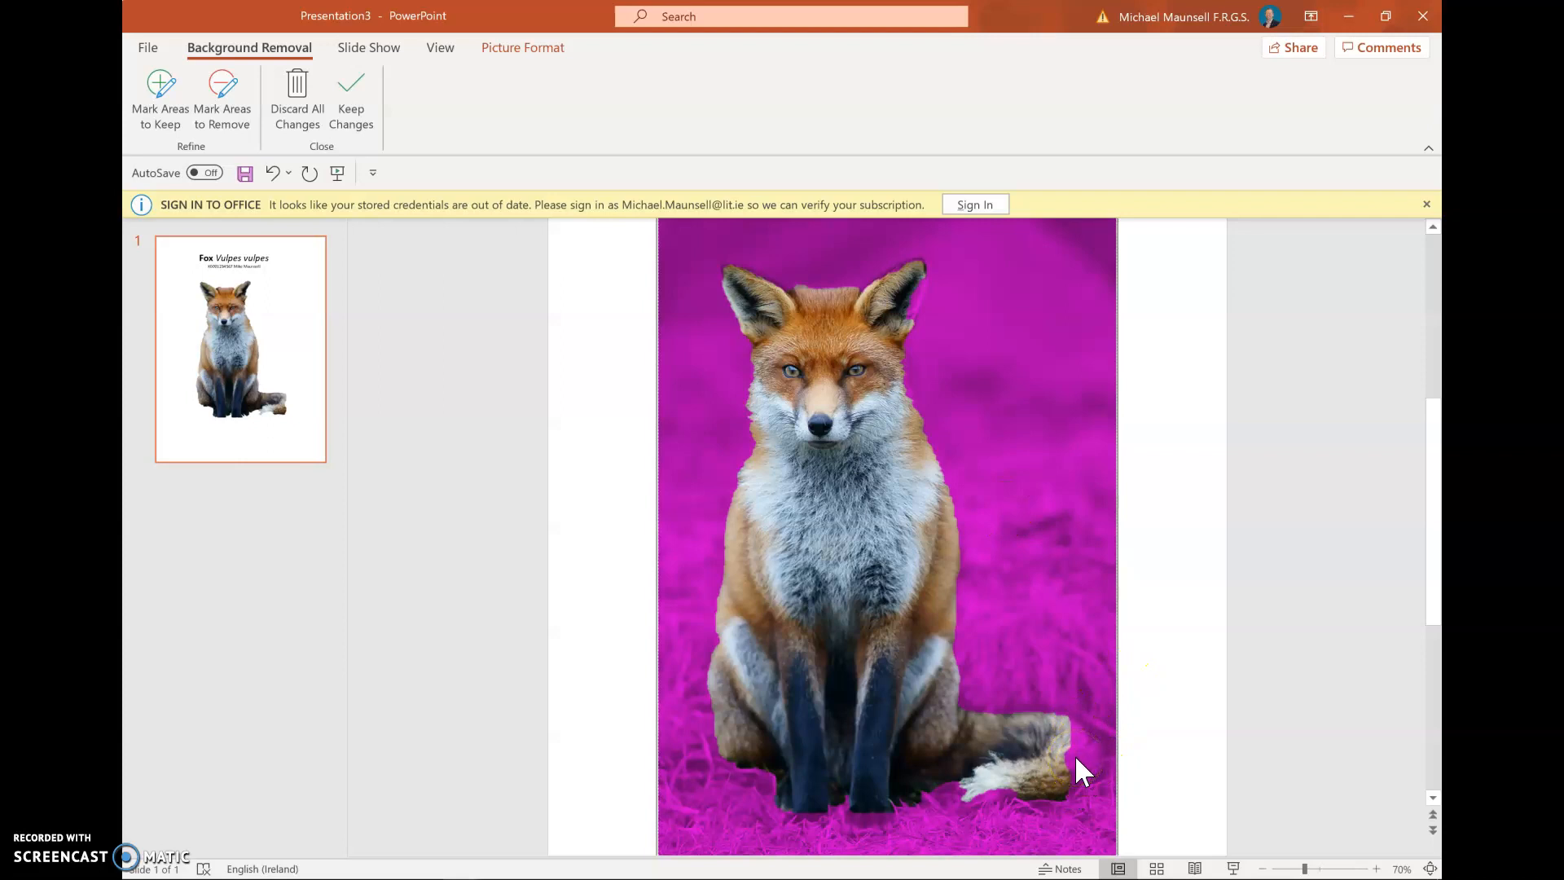
click(169, 111)
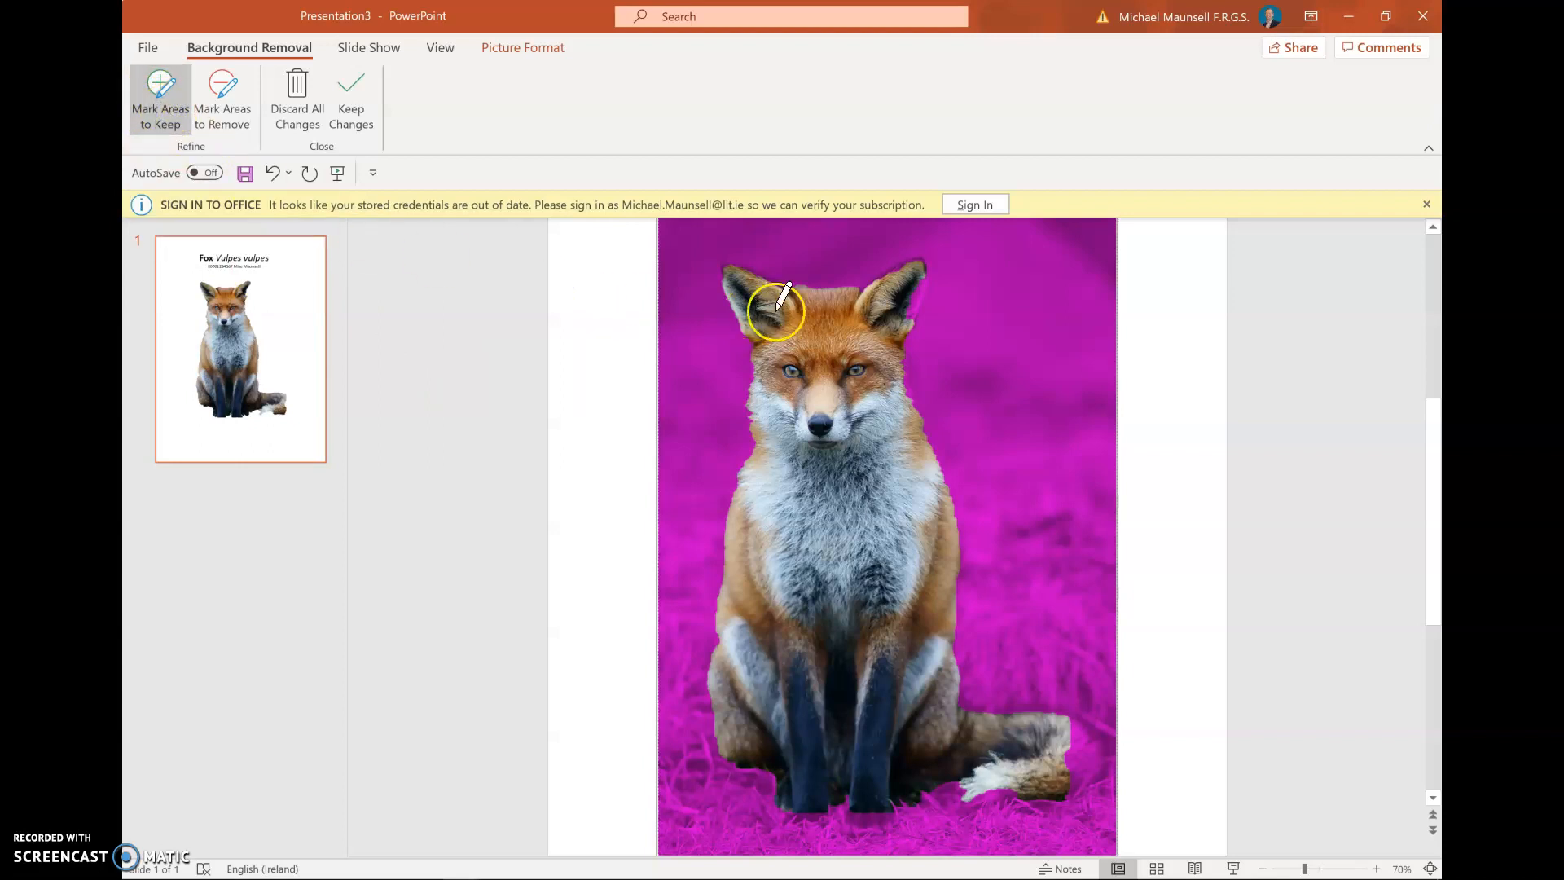
click(921, 280)
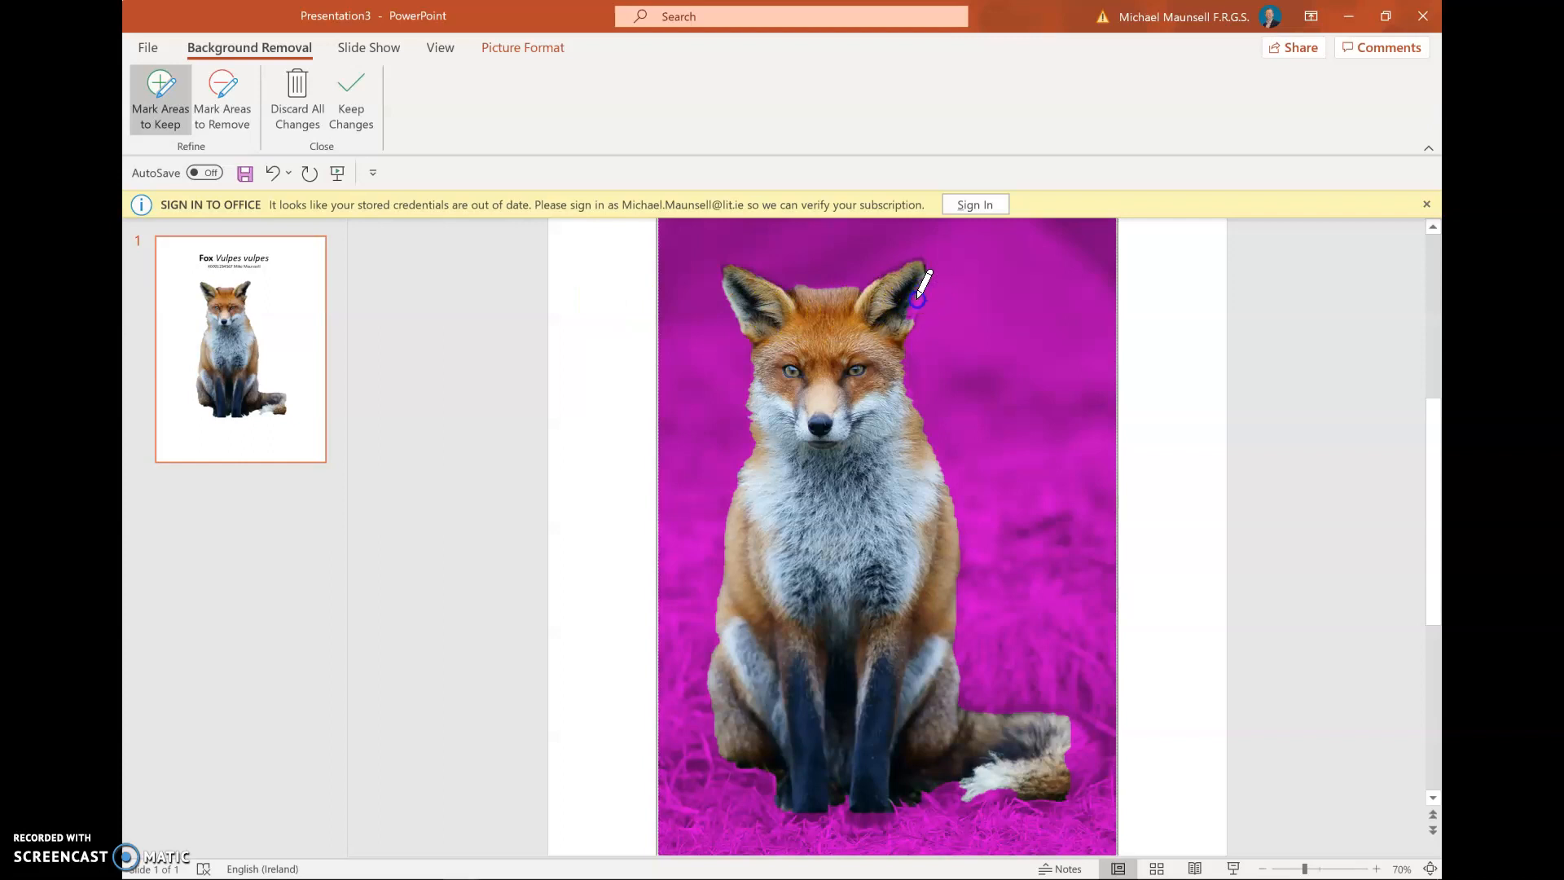
click(910, 318)
mouse_move(910, 317)
mouse_down()
mouse_move(925, 367)
mouse_move(925, 290)
mouse_move(901, 264)
mouse_move(922, 265)
mouse_move(883, 304)
mouse_move(733, 266)
mouse_move(1000, 471)
mouse_move(1005, 541)
mouse_move(1098, 756)
mouse_move(1072, 770)
mouse_move(1073, 728)
mouse_move(1018, 746)
mouse_up()
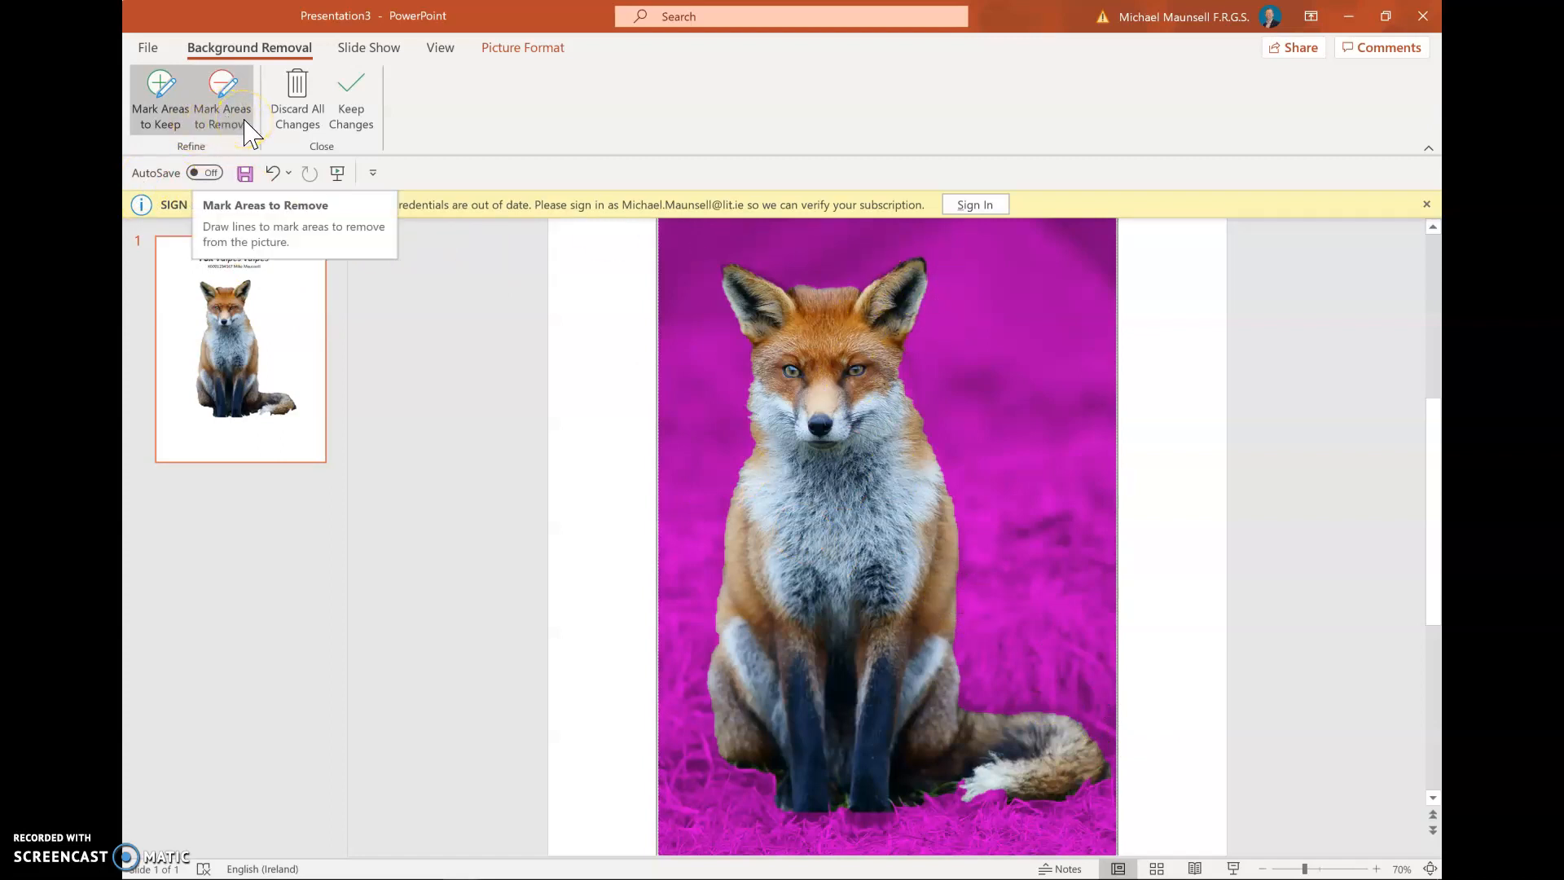
click(702, 466)
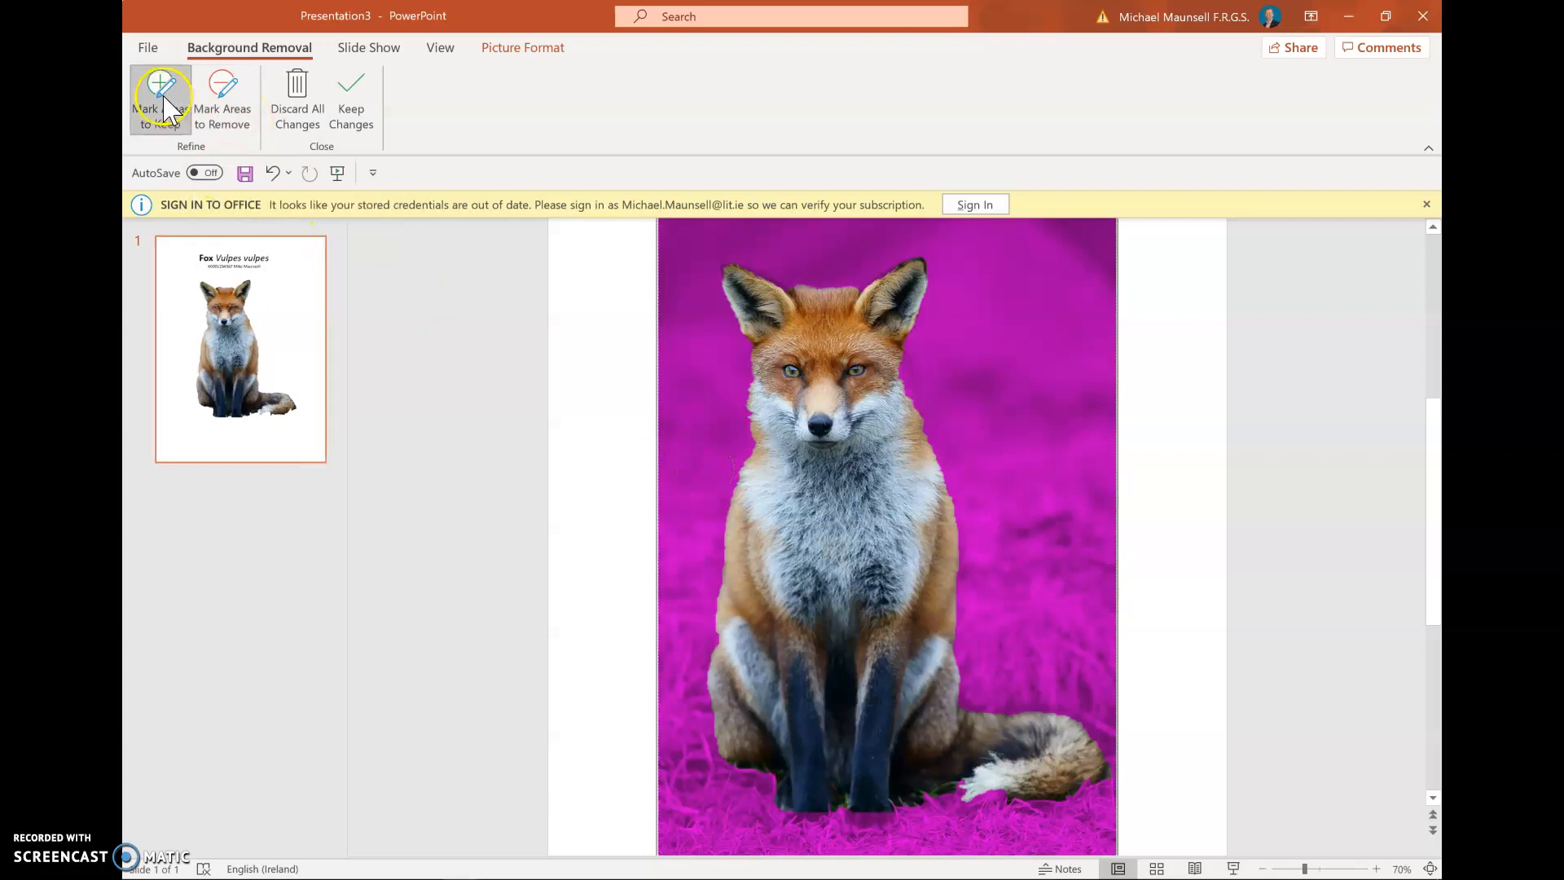
Keep the background removal changes and resize the cut-out fox to 13.15 × 8.75 cm
click(351, 116)
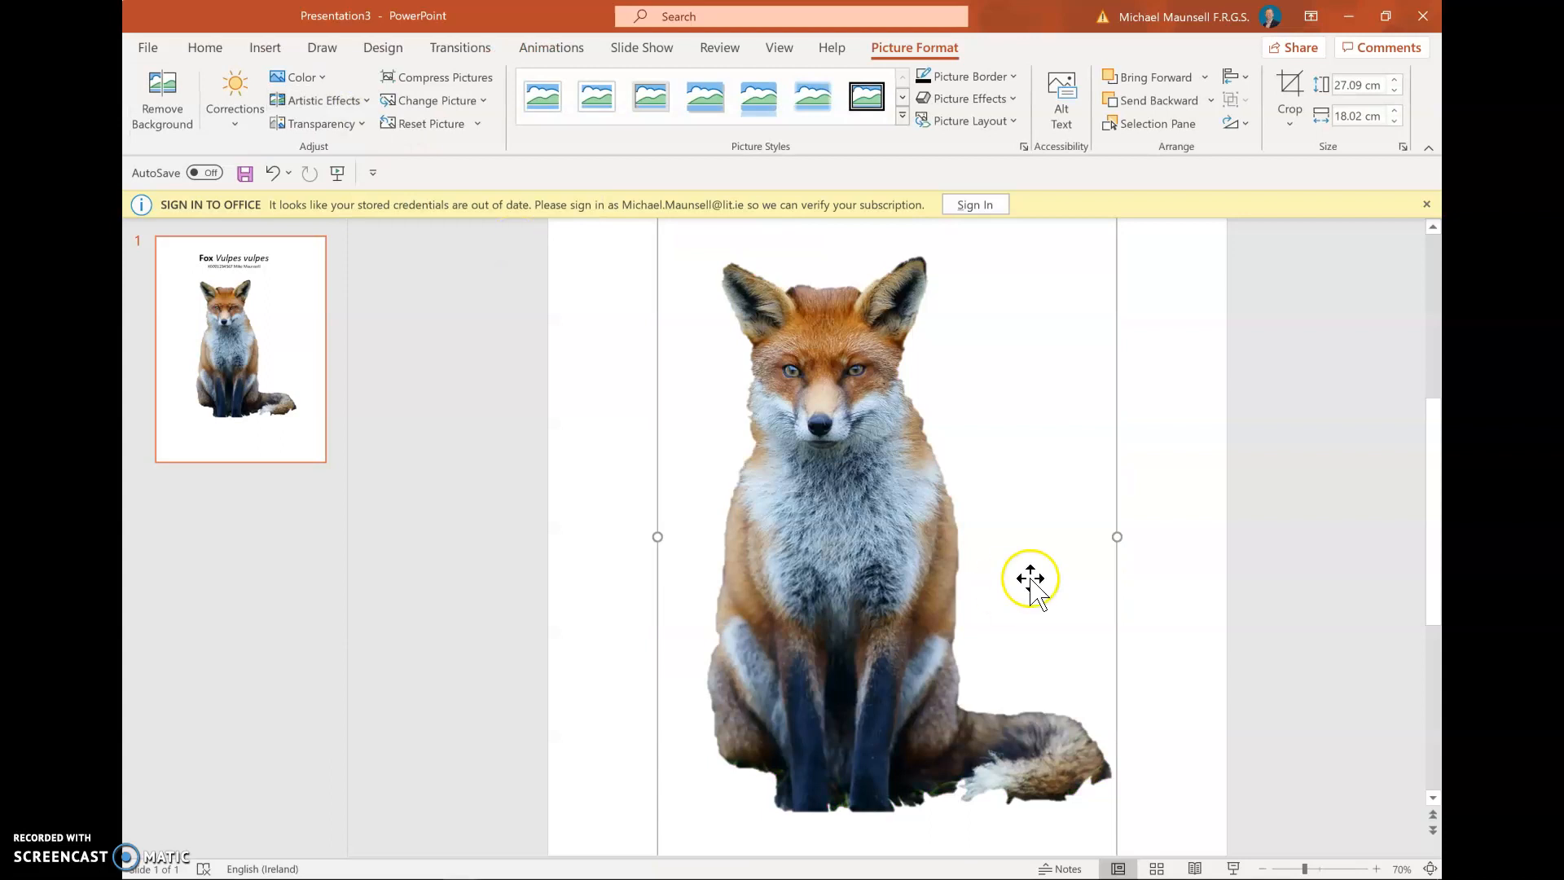
click(1261, 869)
click(1262, 869)
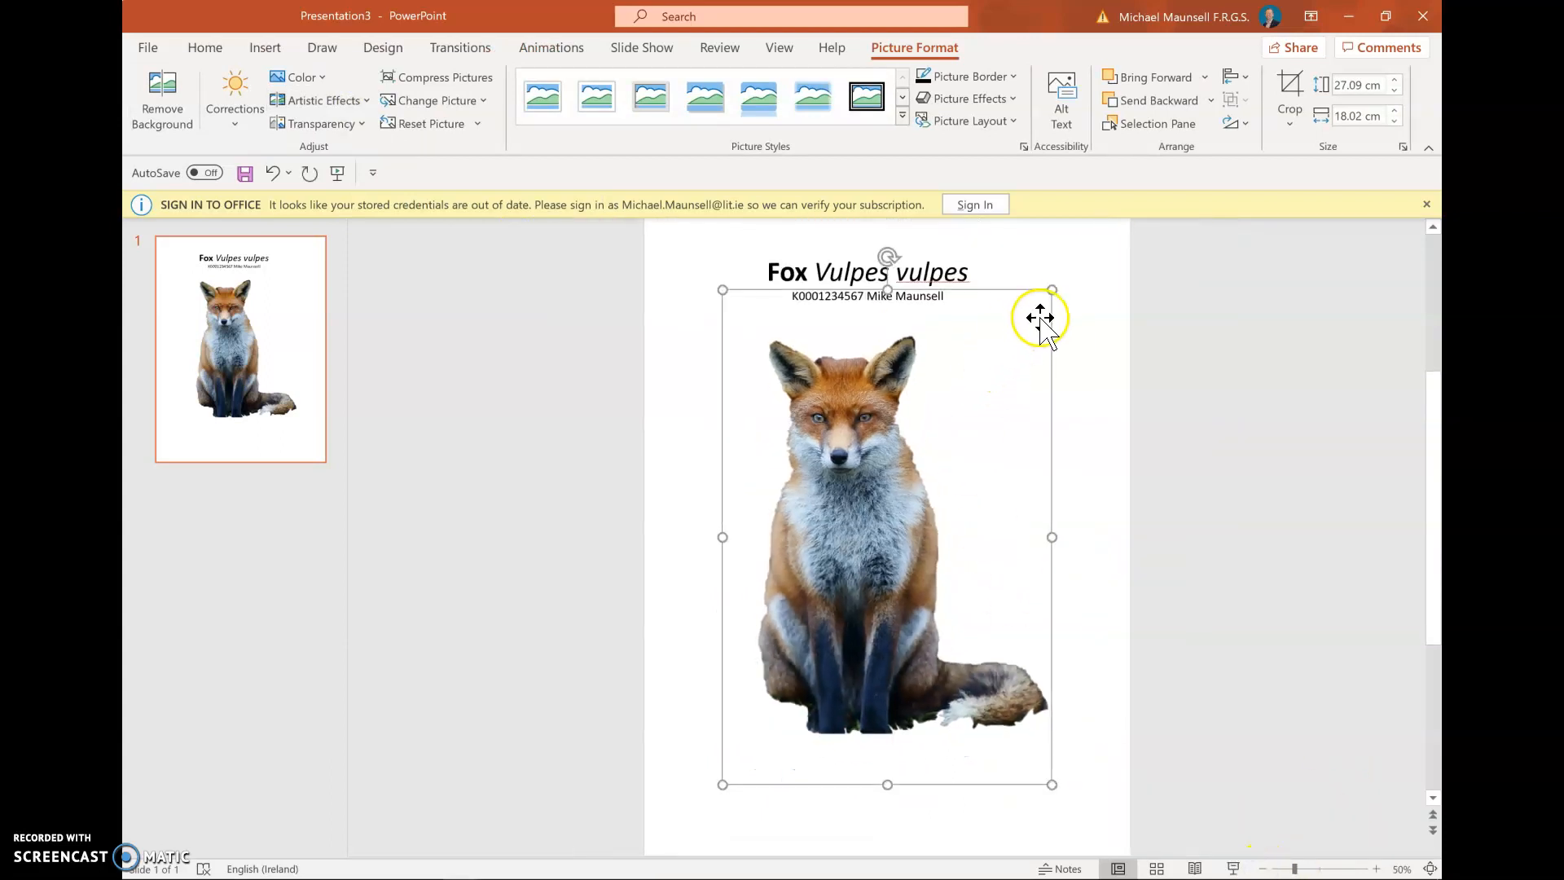
drag(1052, 290, 843, 544)
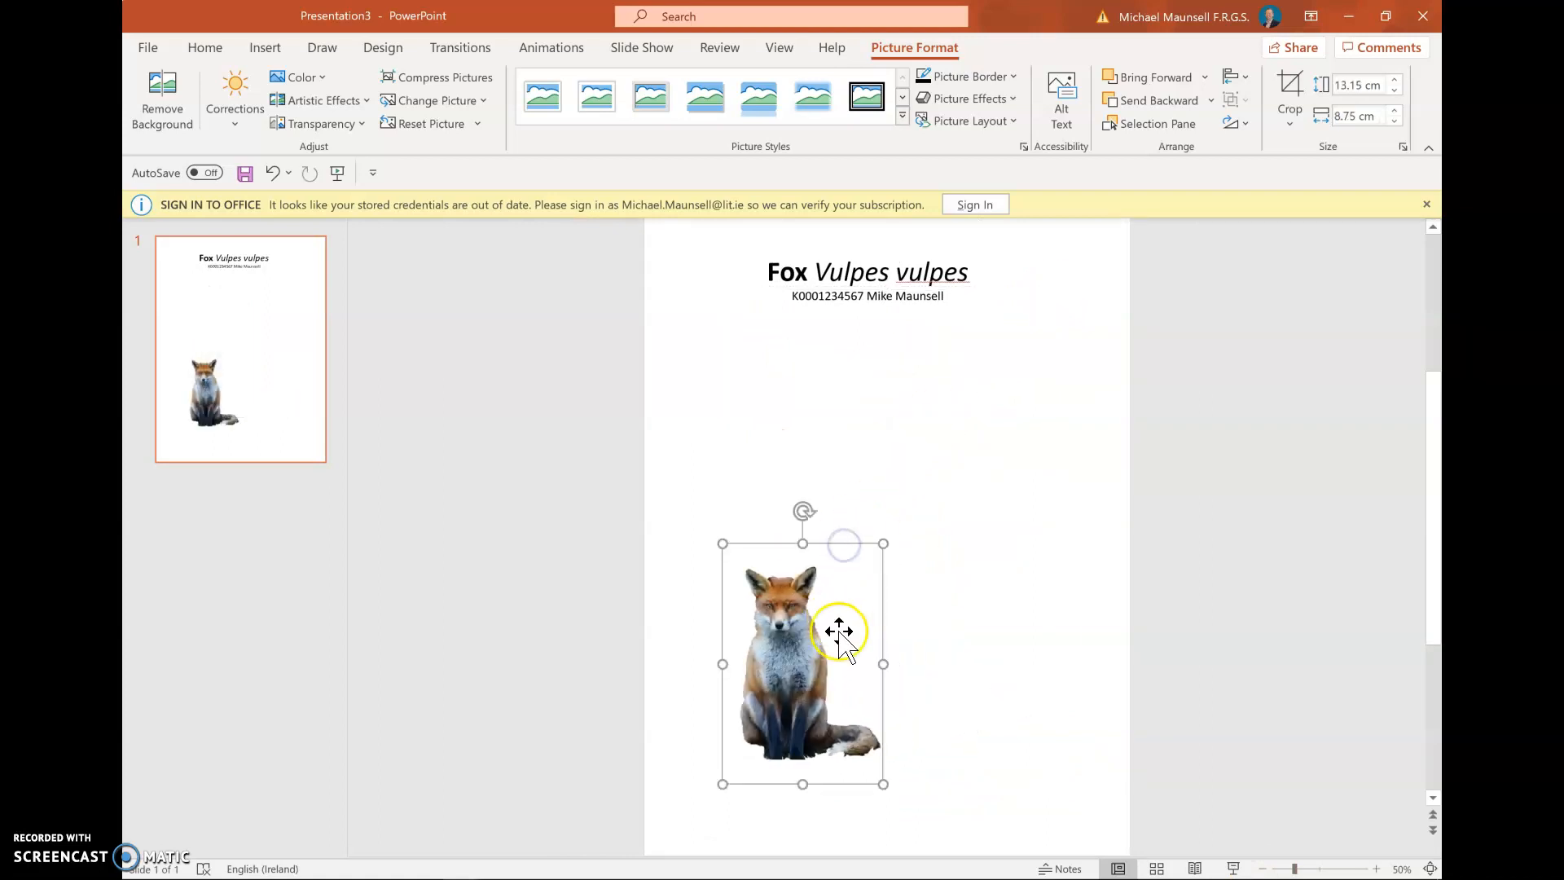